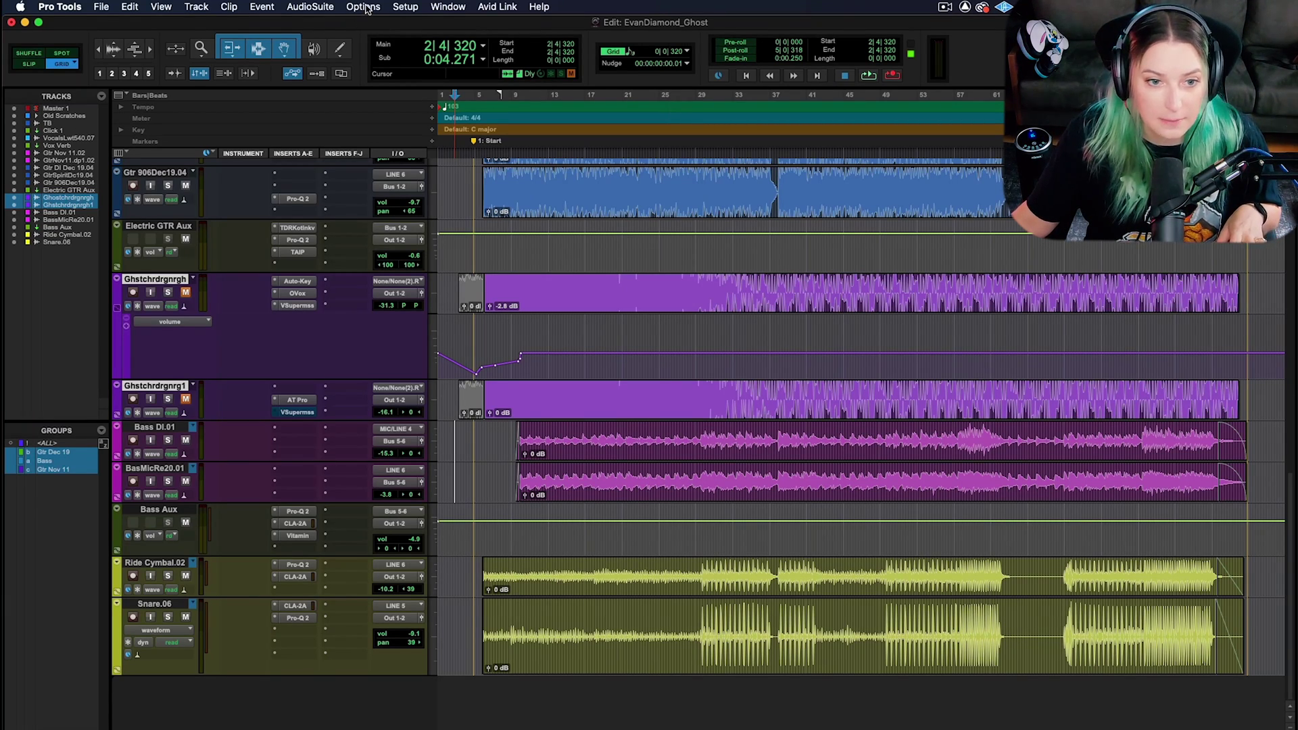
Open the Options menu to check that Low Latency Monitoring is enabled for the session
{"action": "left_click", "coordinate": [366, 7]}
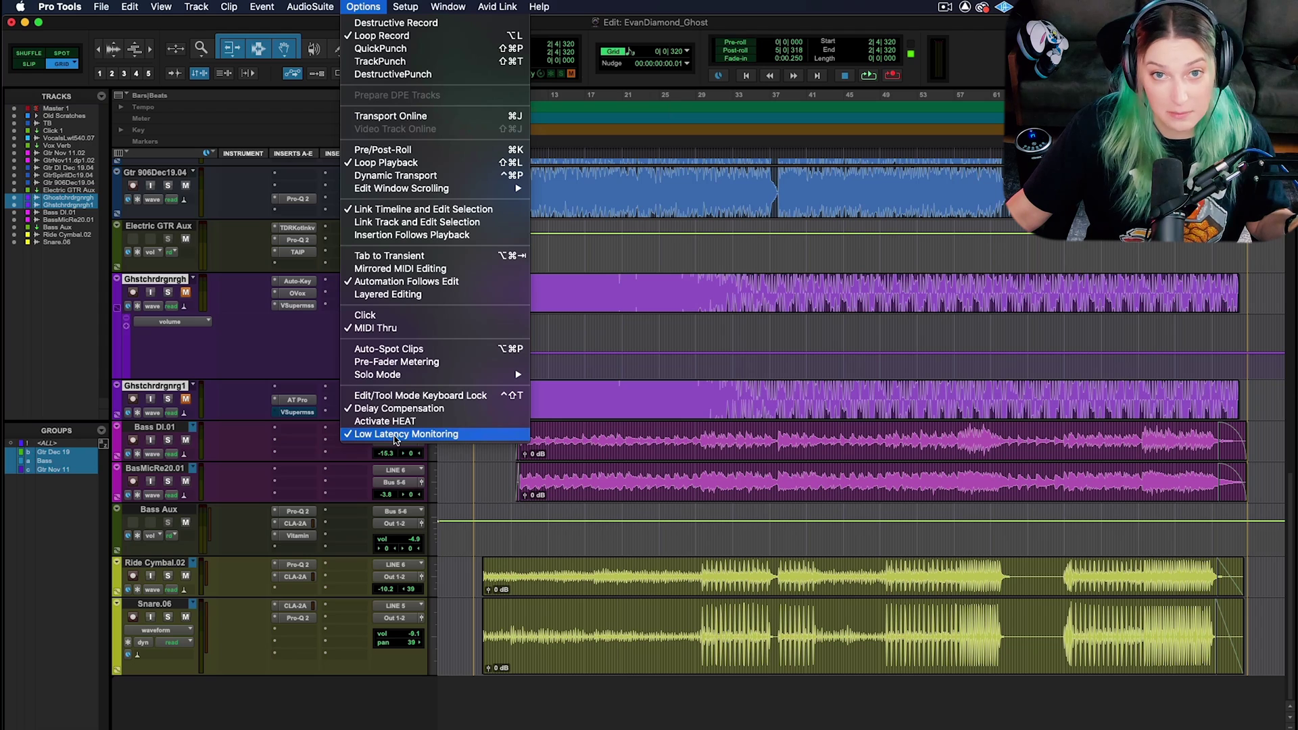
Dismiss the Options menu without changing any setting to return to the edit window
{"action": "left_click", "coordinate": [396, 435]}
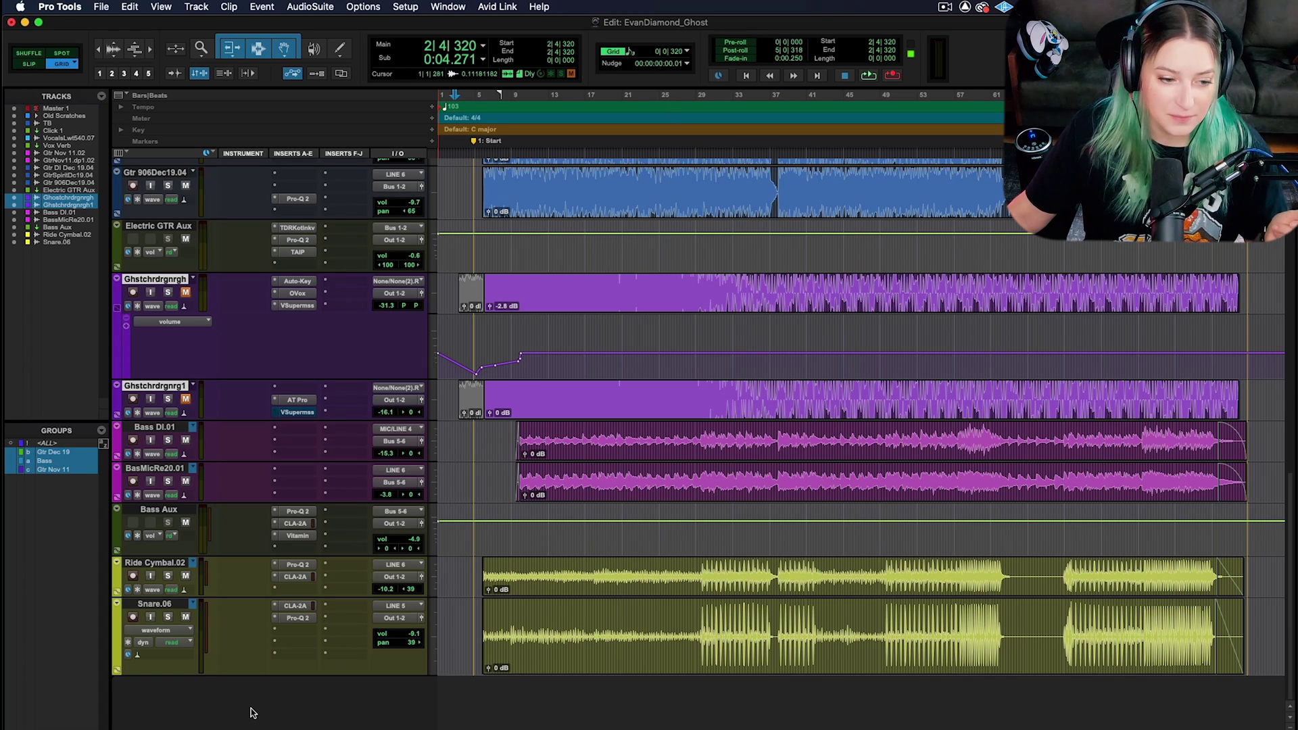
Add a new mono track, Audio 1, below BasMicRe20.01 with its input set to LINE 5
{"action": "left_click", "coordinate": [161, 468]}
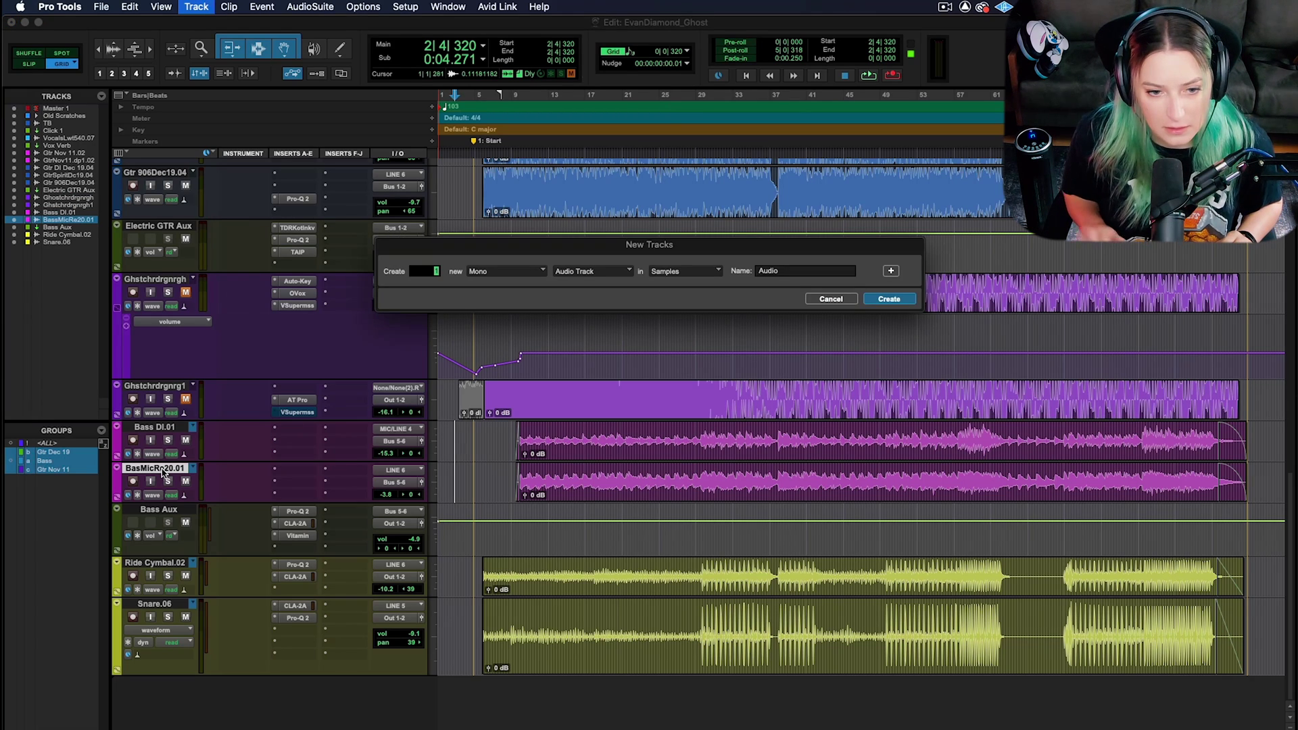
{"action": "key", "text": "Return"}
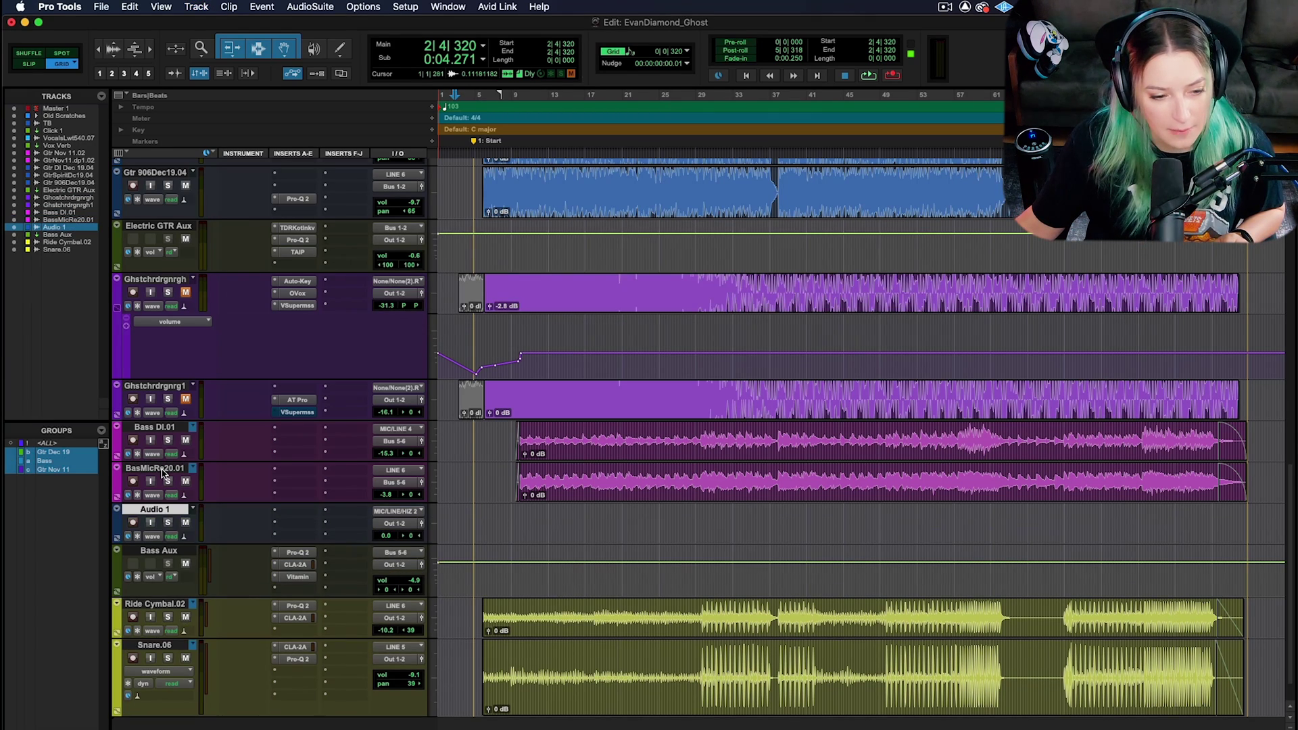
{"action": "left_click", "coordinate": [389, 511]}
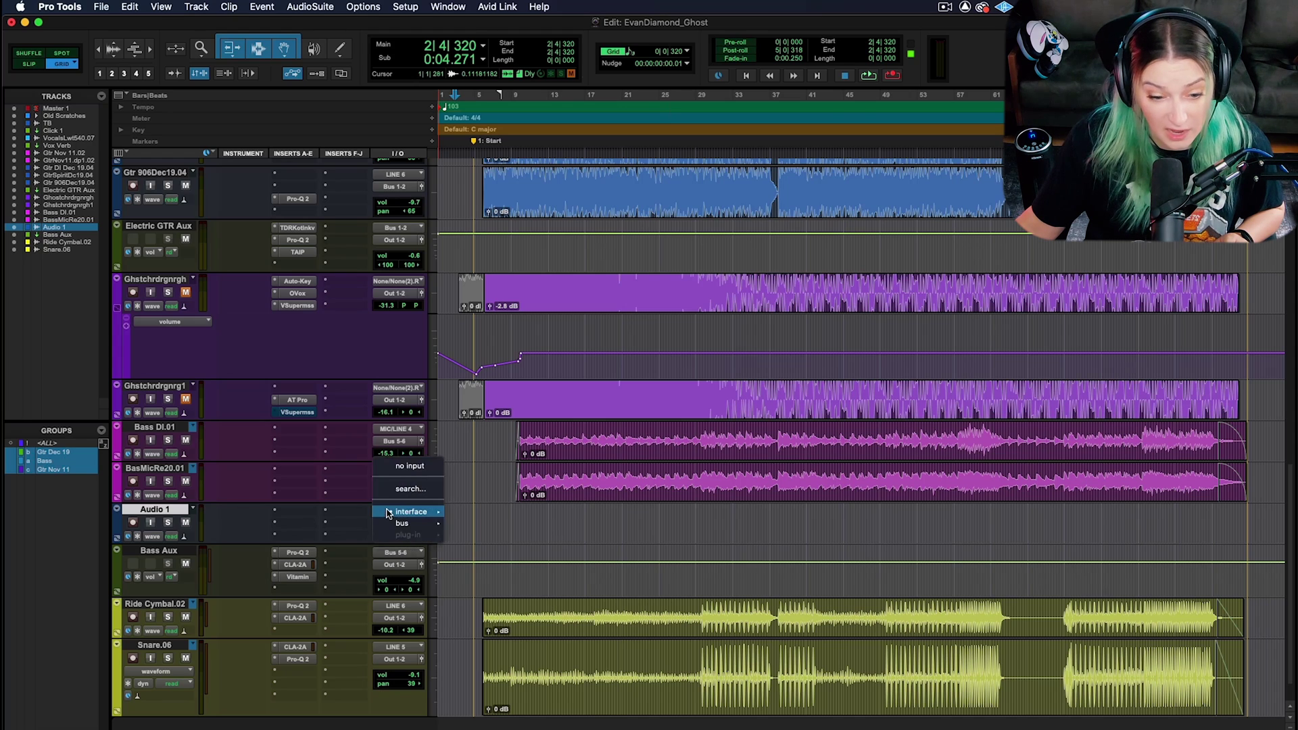
{"action": "mouse_move", "coordinate": [424, 515]}
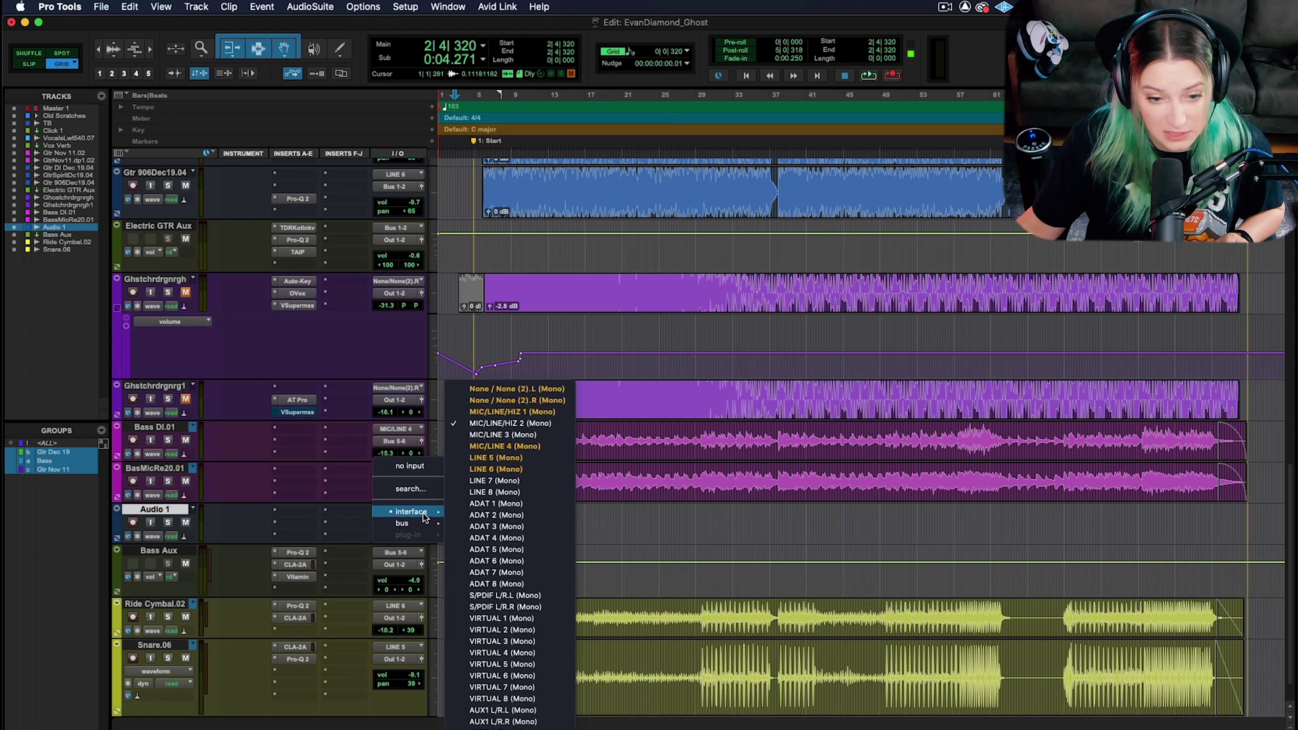
{"action": "left_click", "coordinate": [484, 459]}
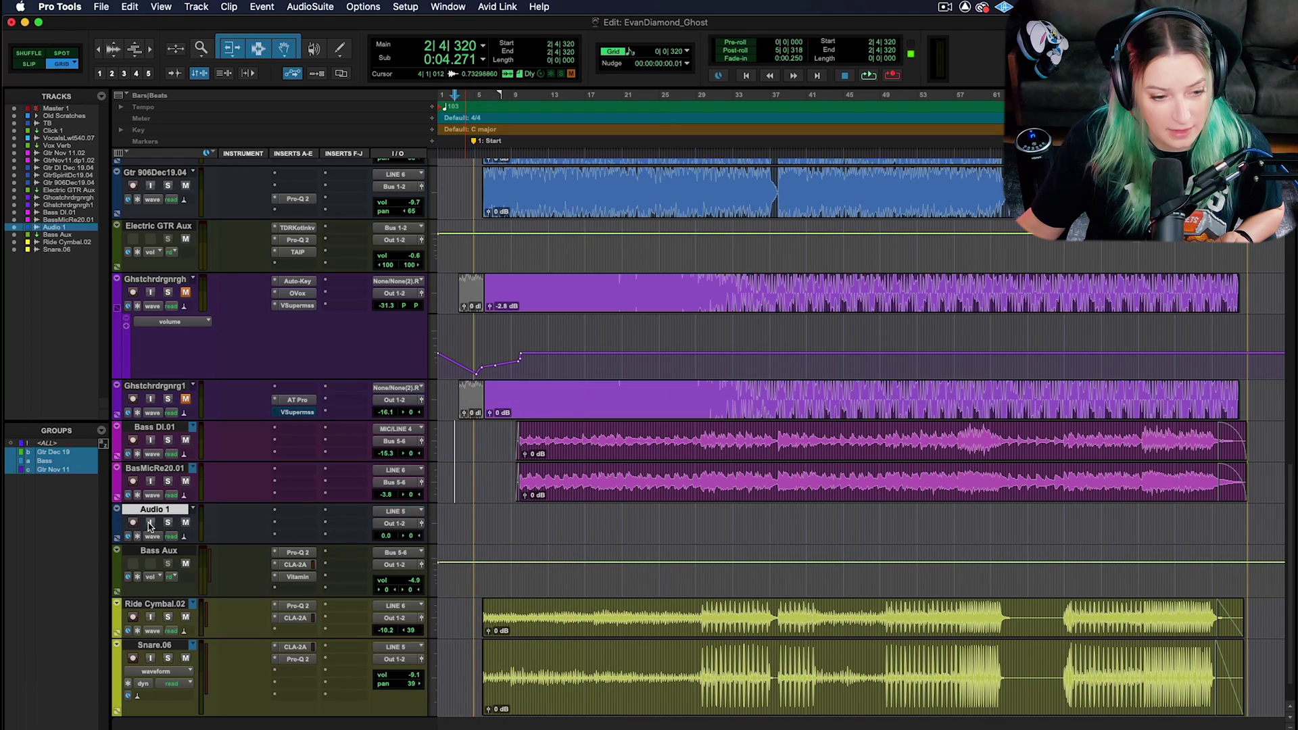
Record-arm Audio 1, toggling its input monitoring and mute on and back off
{"action": "left_click", "coordinate": [150, 524]}
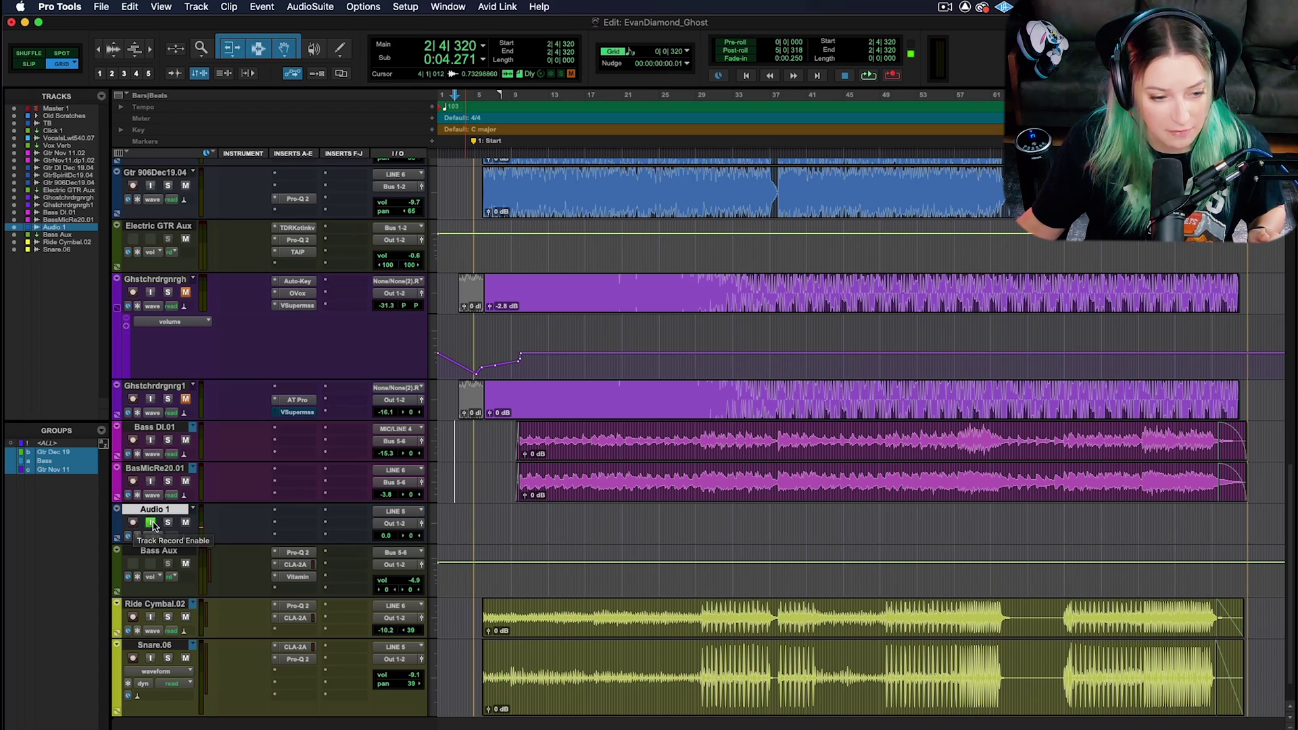
{"action": "left_click", "coordinate": [150, 523]}
{"action": "left_click", "coordinate": [132, 522]}
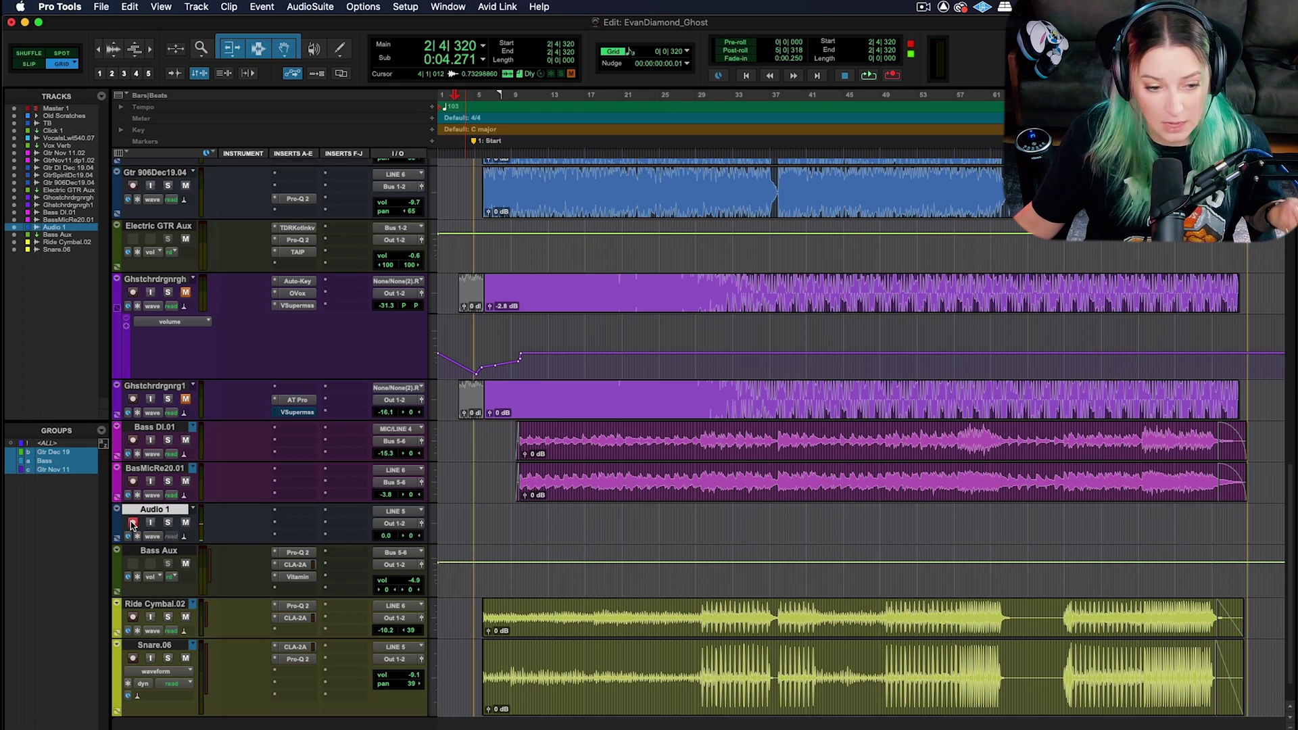
{"action": "left_click", "coordinate": [185, 523]}
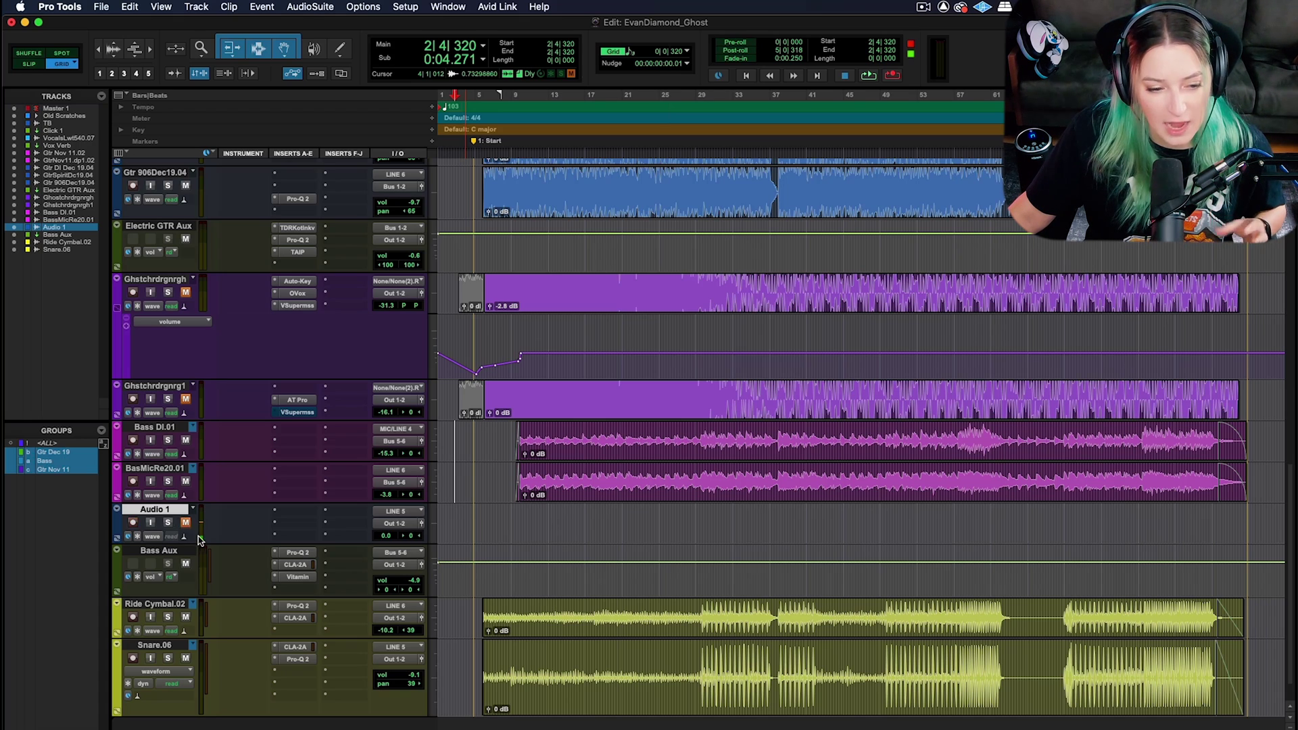
{"action": "left_click", "coordinate": [184, 523]}
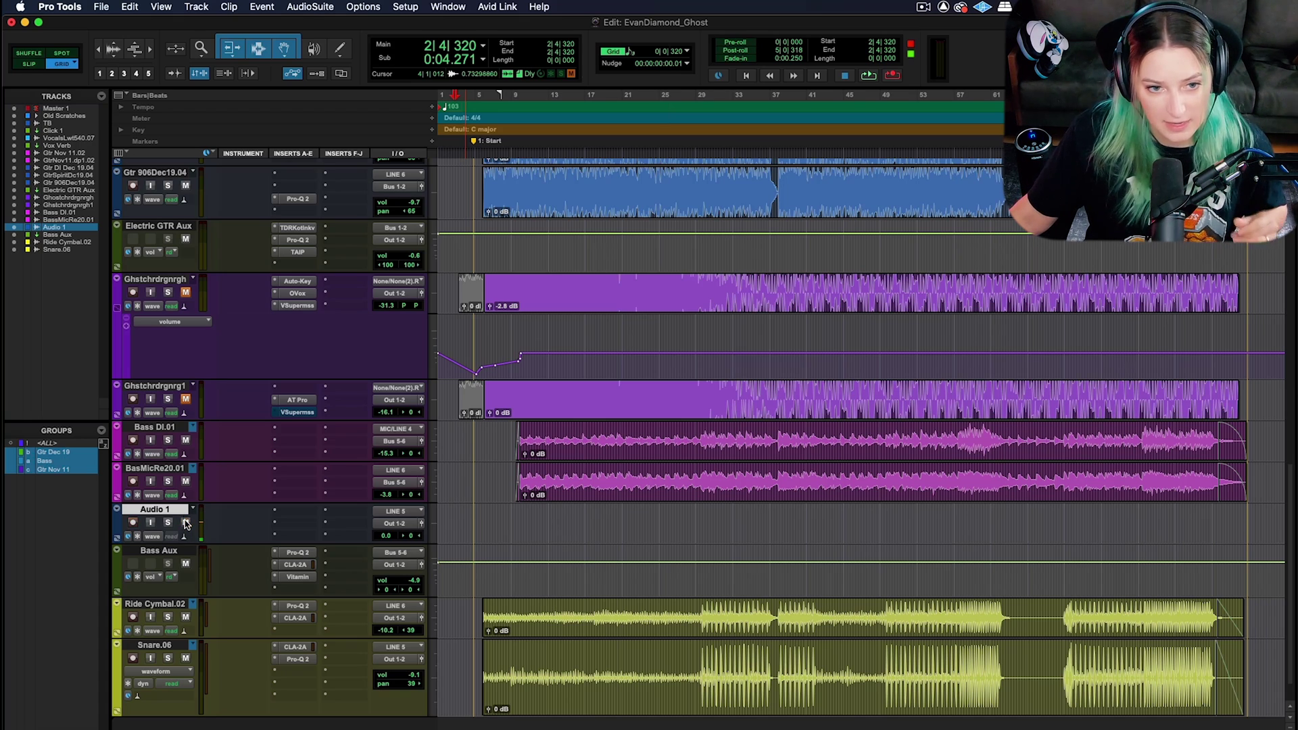
Uncheck Low Latency Monitoring in the Options menu and reopen it to confirm it is off
{"action": "left_click", "coordinate": [363, 7]}
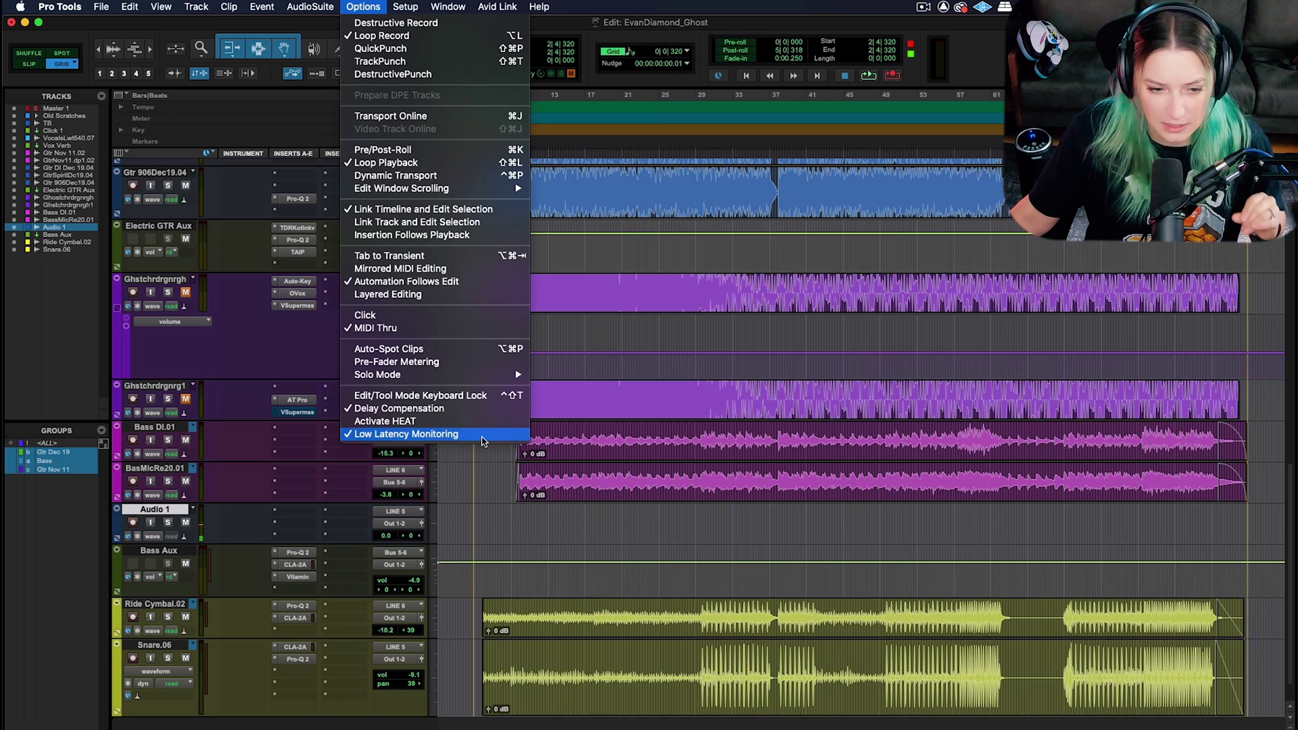
{"action": "left_click", "coordinate": [478, 437]}
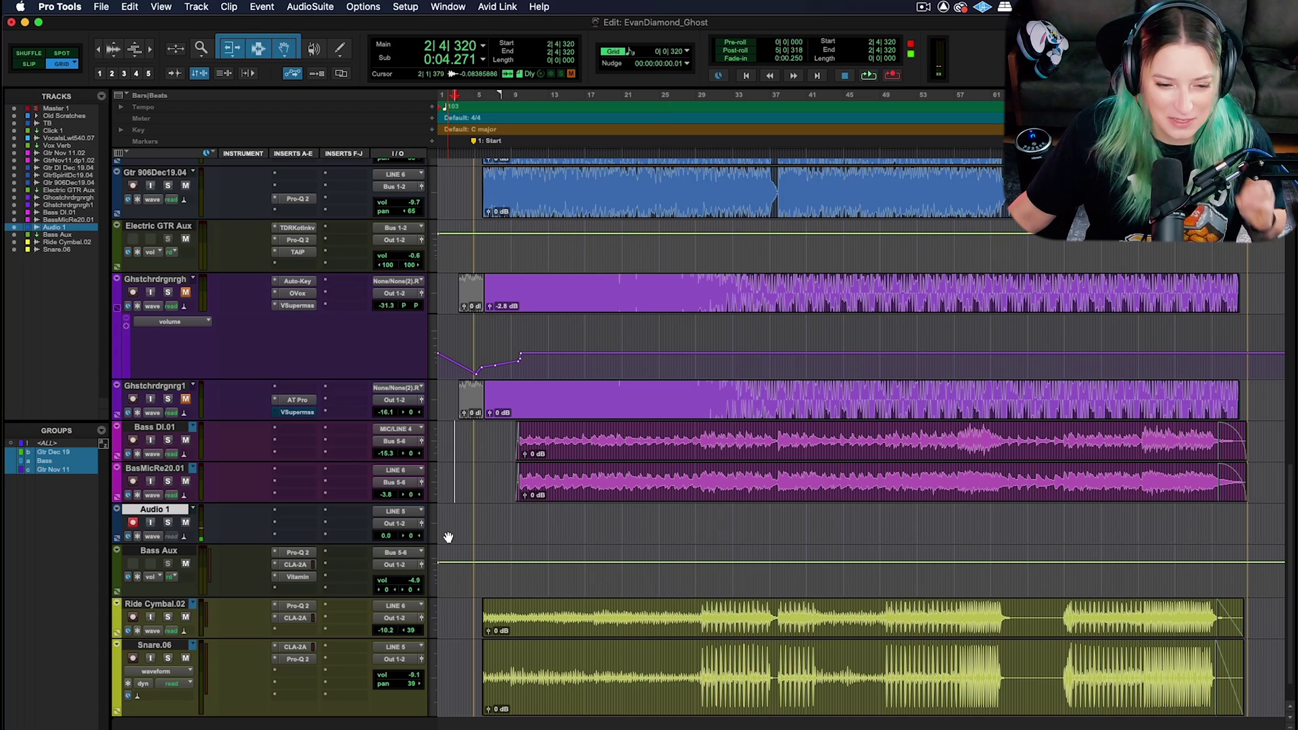
{"action": "left_click", "coordinate": [377, 6]}
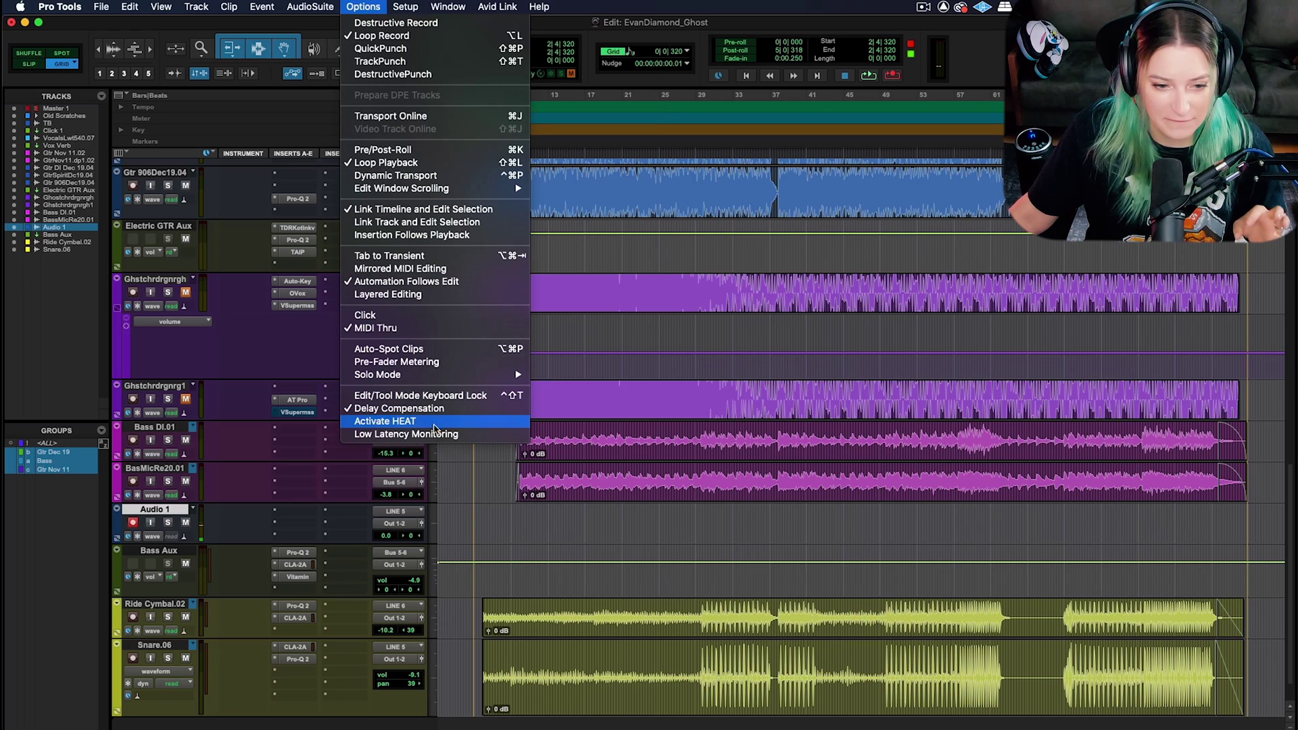
Re-enable Low Latency Monitoring and reopen the Options menu to verify its checkmark
{"action": "left_click", "coordinate": [442, 436]}
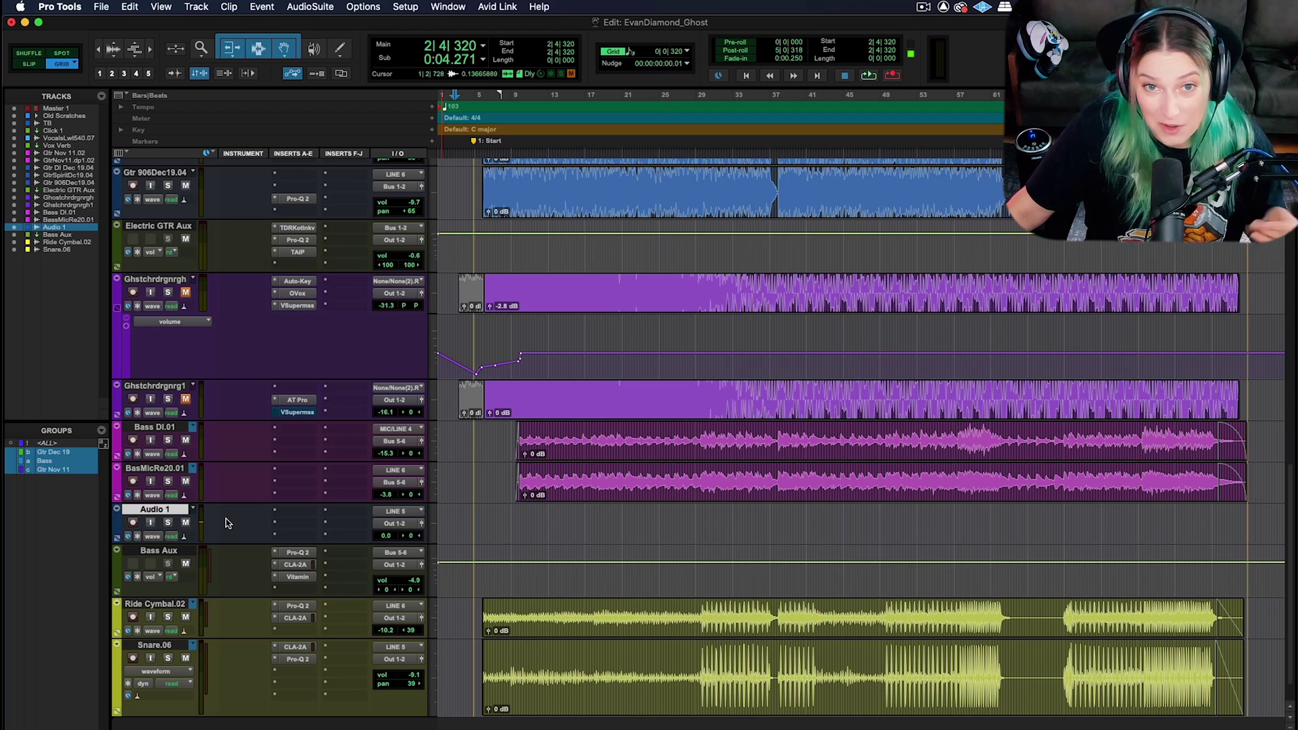
{"action": "left_click", "coordinate": [363, 7]}
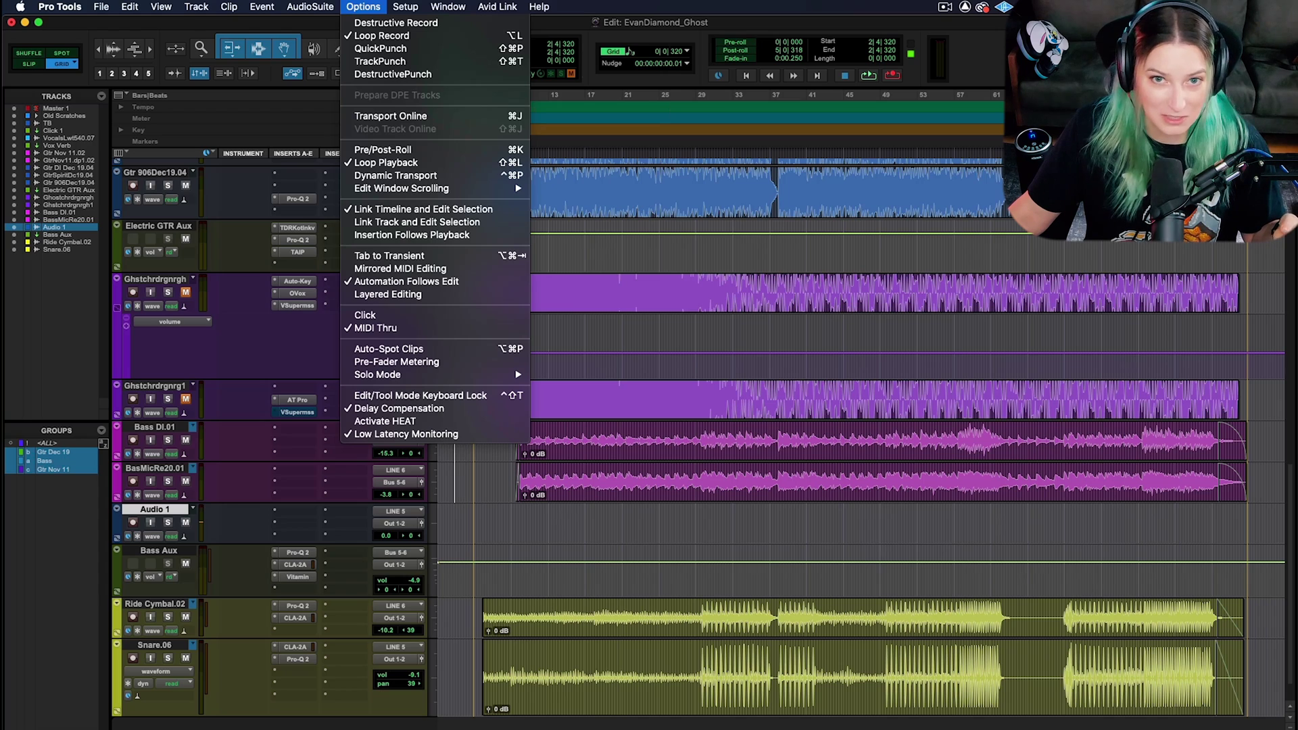
Copy the Pro-Q 2 inserts from Ride Cymbal and Snare onto Audio 1 and enable its input monitoring
{"action": "left_click", "coordinate": [370, 595]}
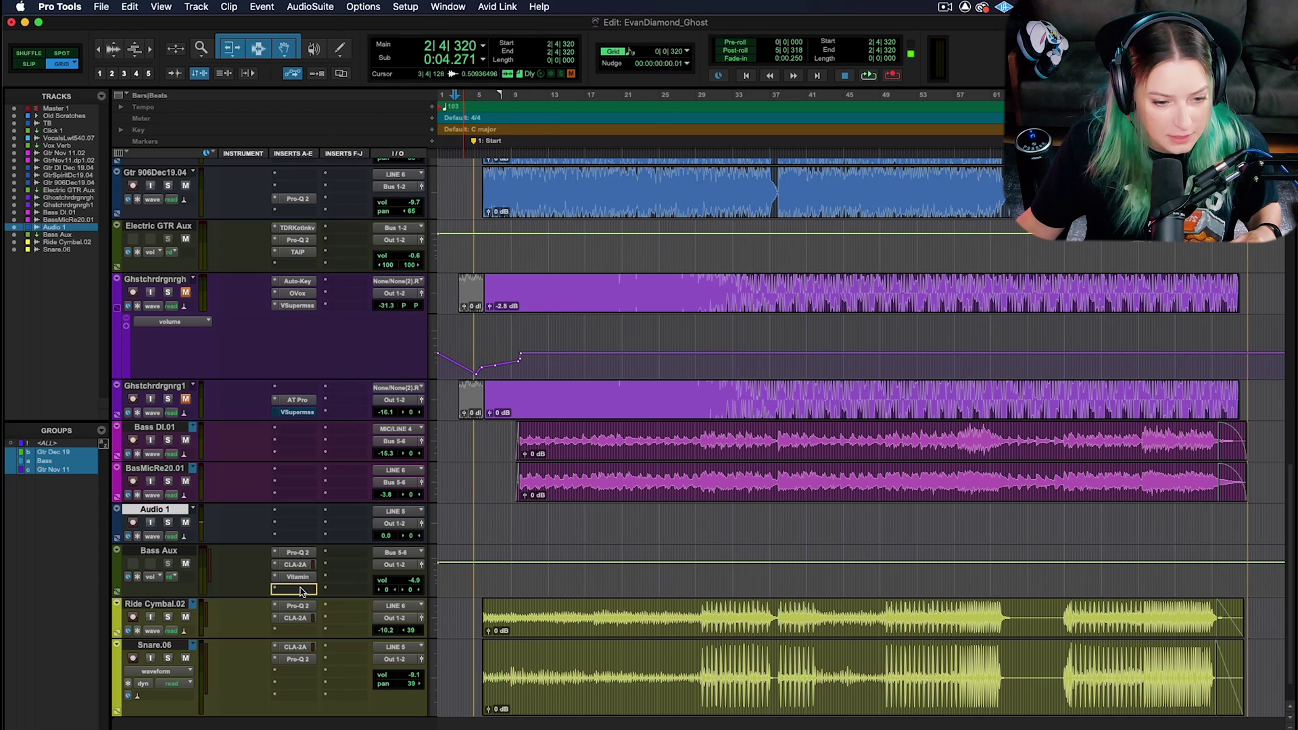
{"action": "left_click_drag", "start_coordinate": [311, 515], "coordinate": [311, 515]}
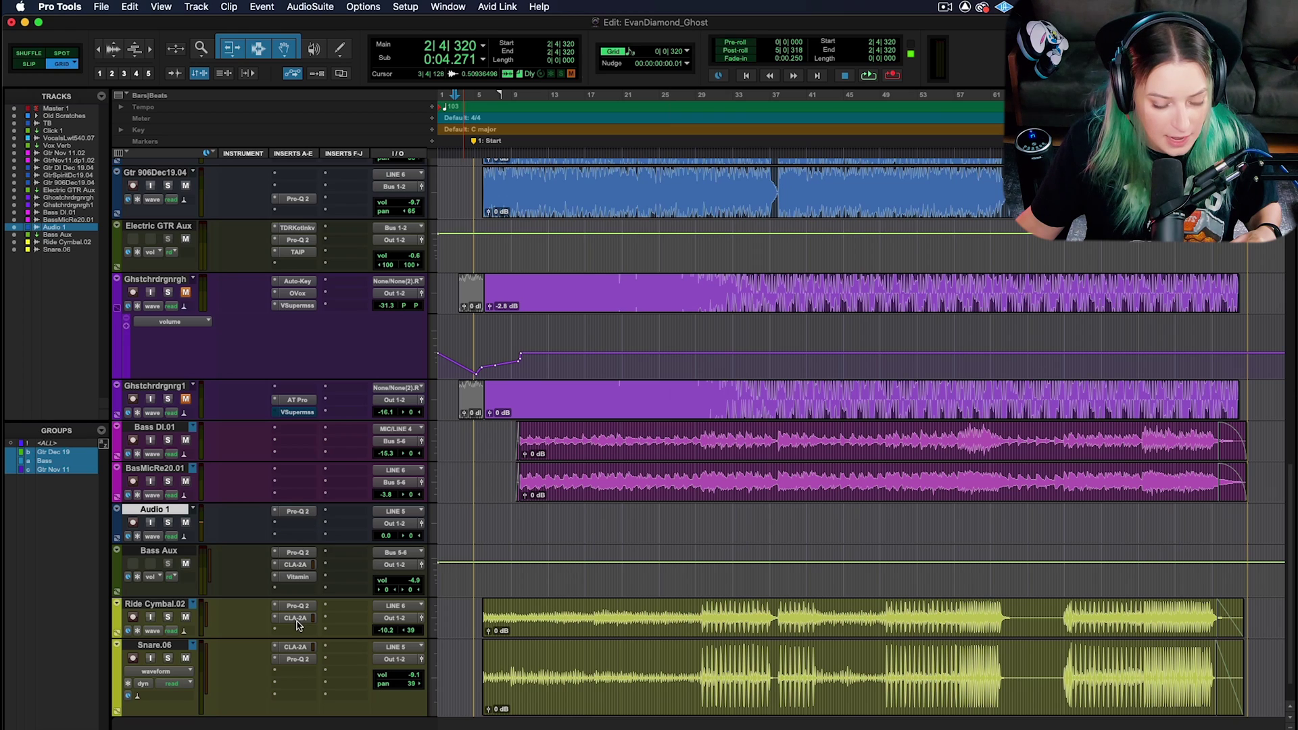
{"action": "left_click_drag", "start_coordinate": [291, 662], "coordinate": [298, 524]}
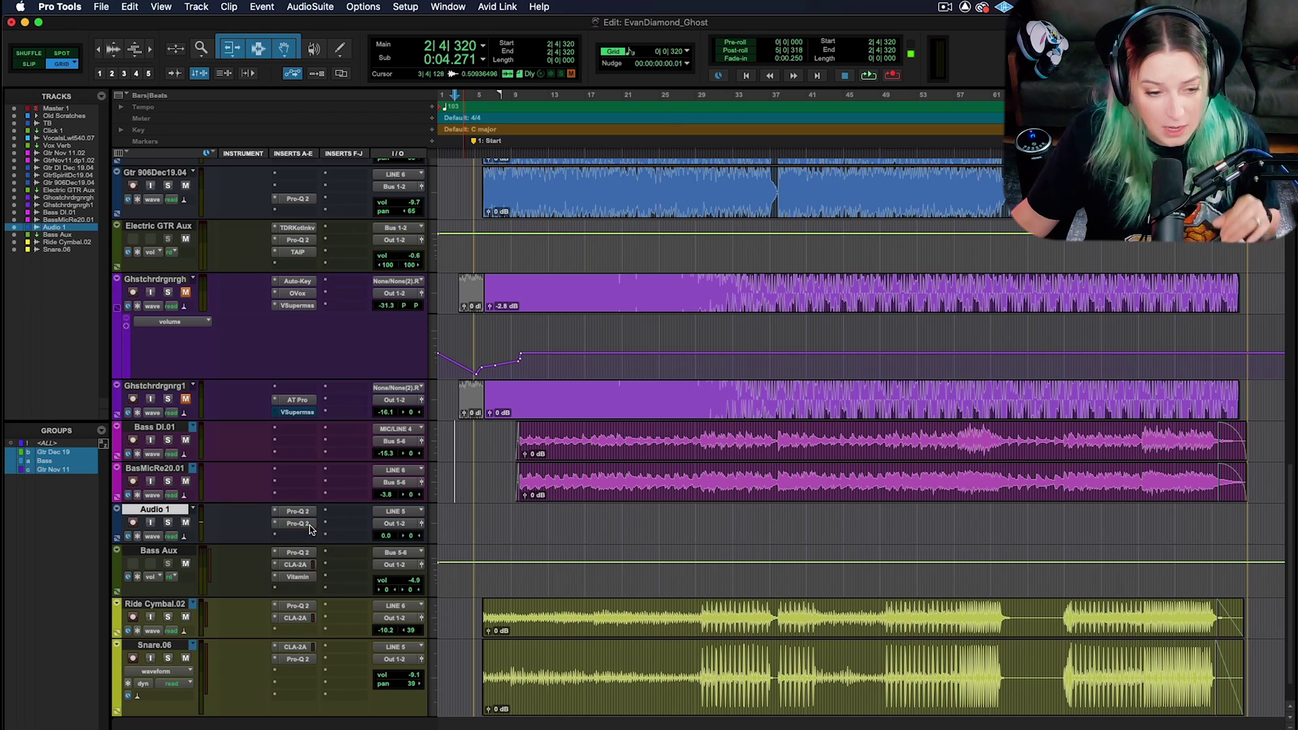
{"action": "left_click", "coordinate": [150, 524]}
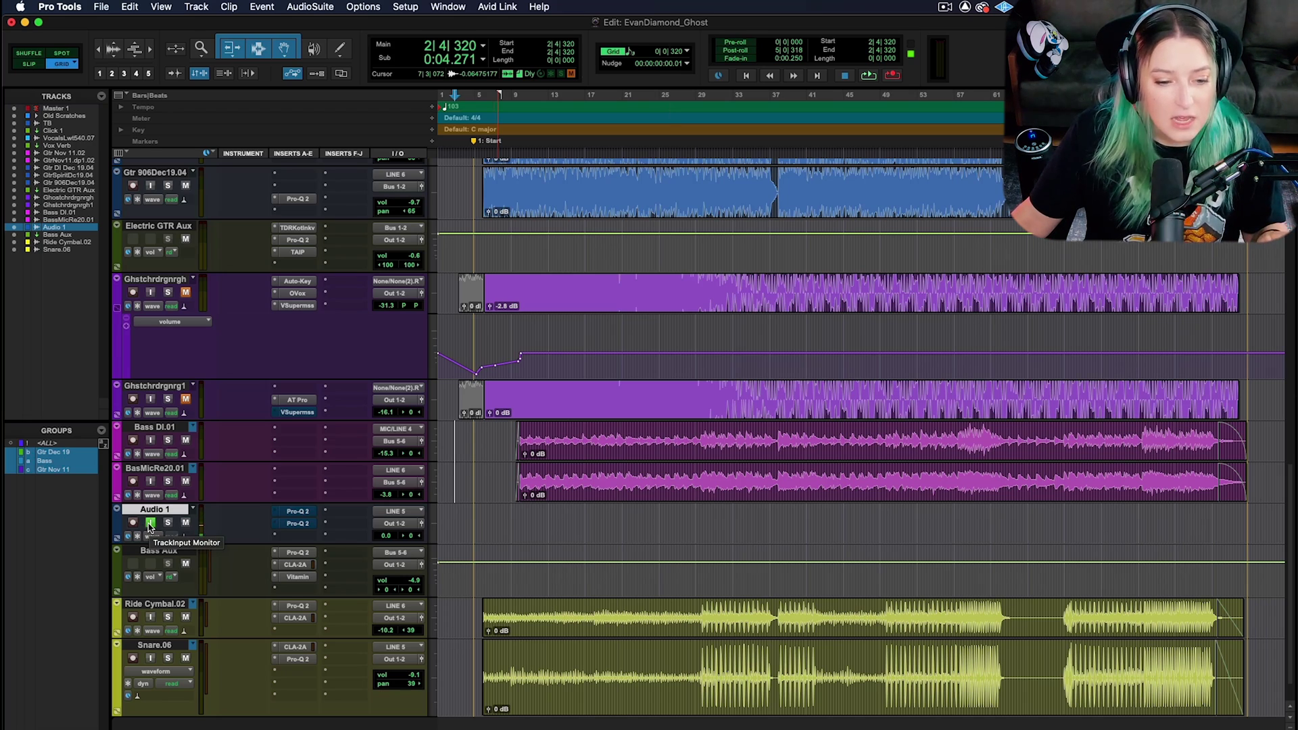
Open Audio 1's Pro-Q 2 and dismiss the low latency bypass warning when trying to unbypass it
{"action": "left_click", "coordinate": [298, 523]}
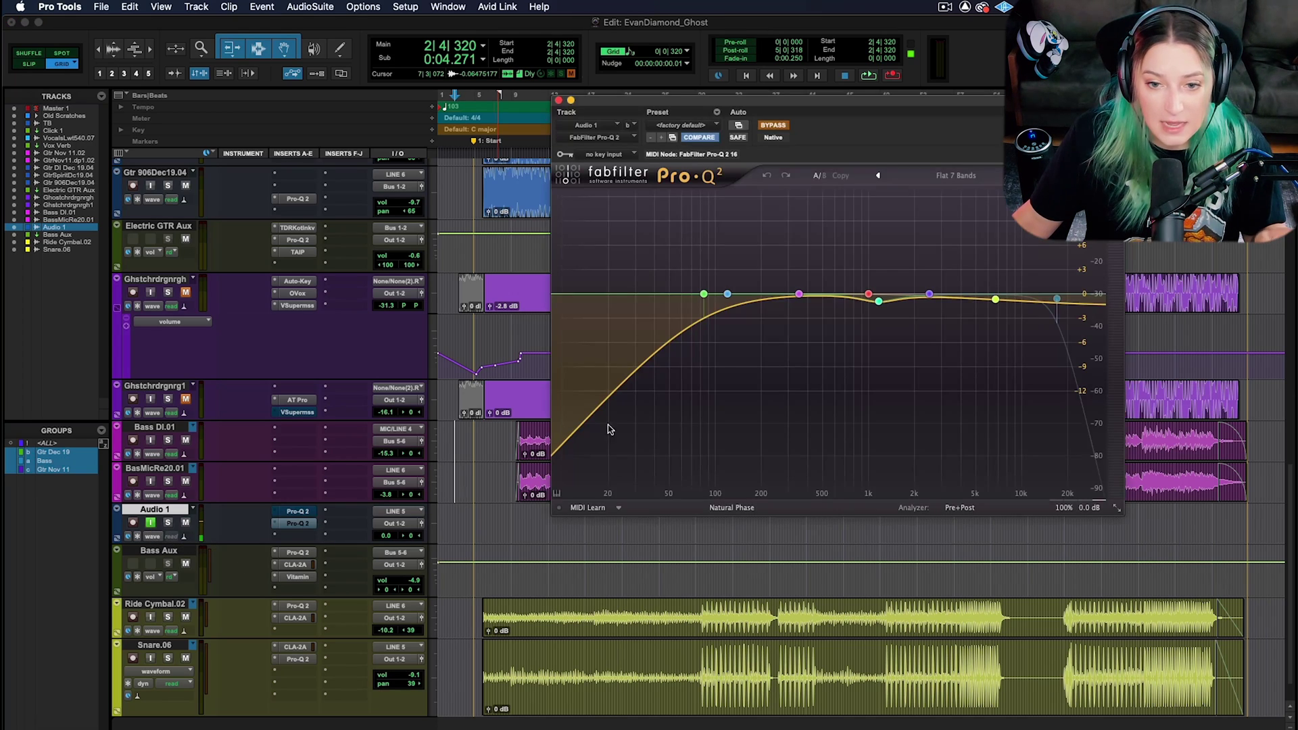
{"action": "left_click", "coordinate": [773, 126]}
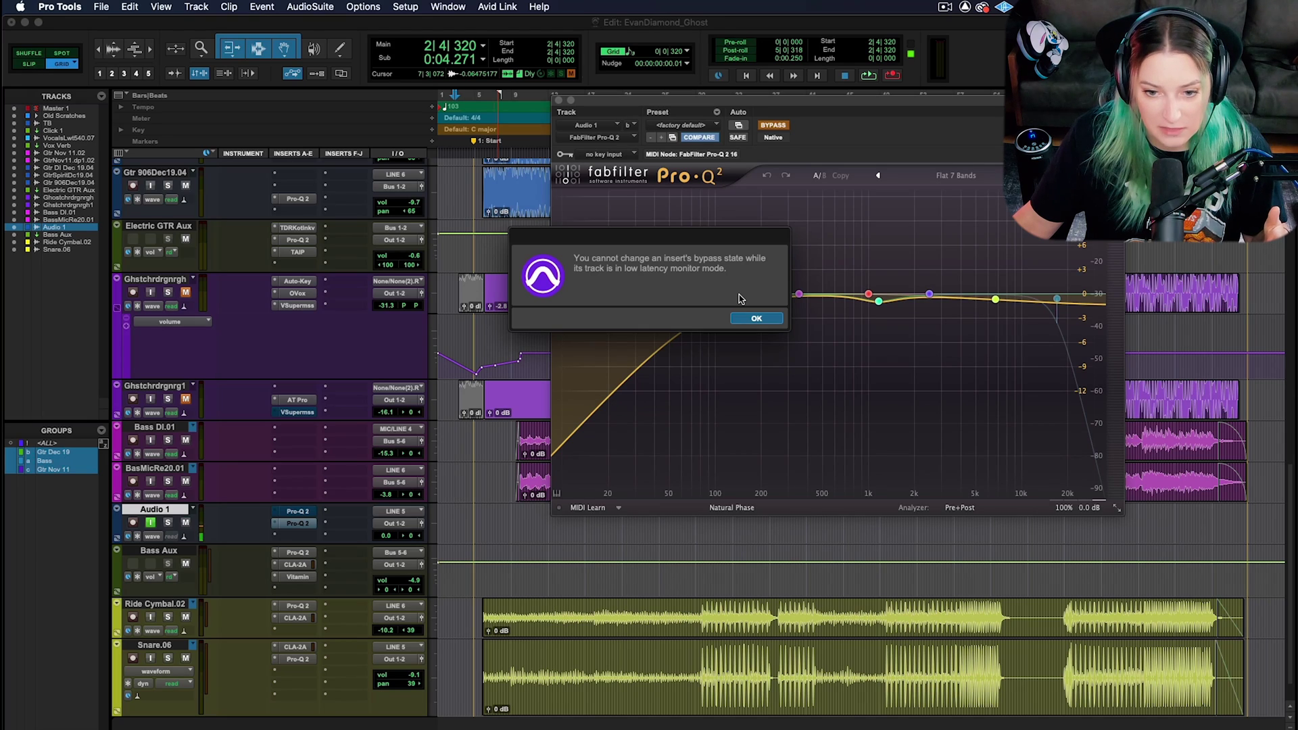
{"action": "left_click", "coordinate": [760, 319]}
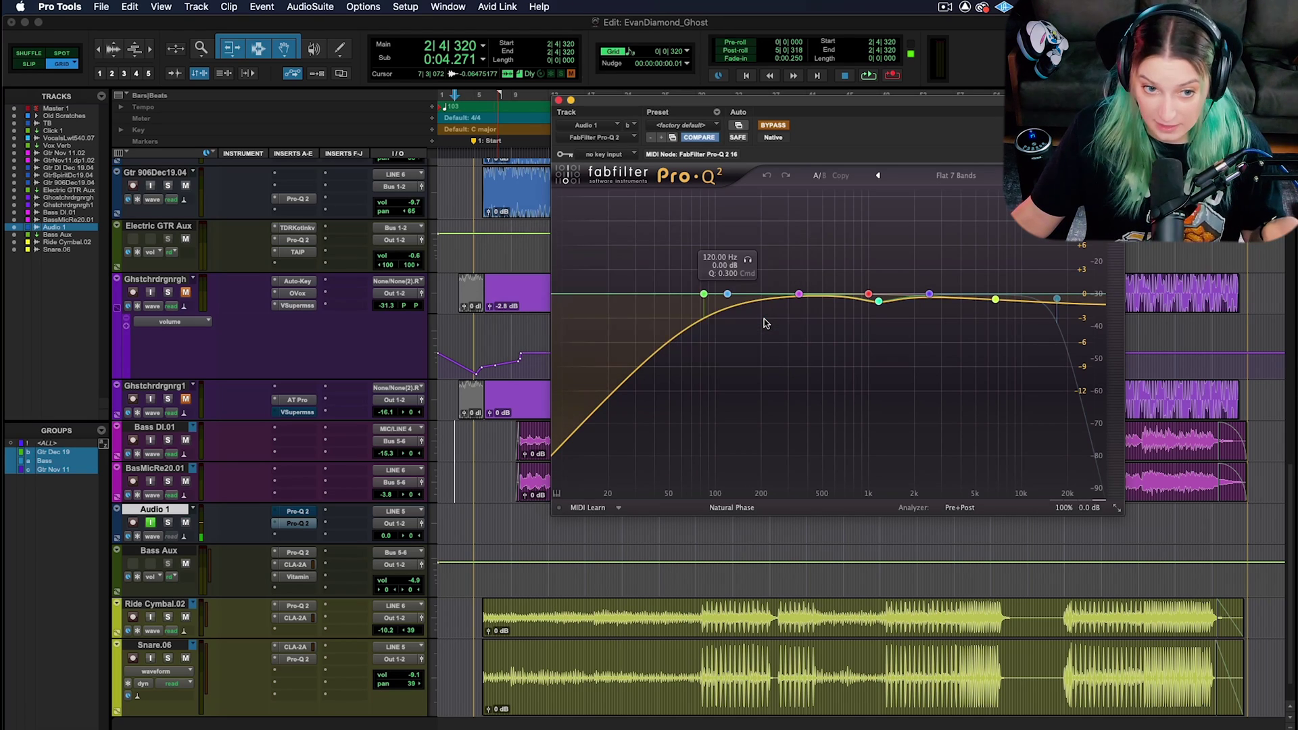
Turn off Low Latency Monitoring and Audio 1's input monitoring, then close the Pro-Q 2 window
{"action": "left_click", "coordinate": [363, 6]}
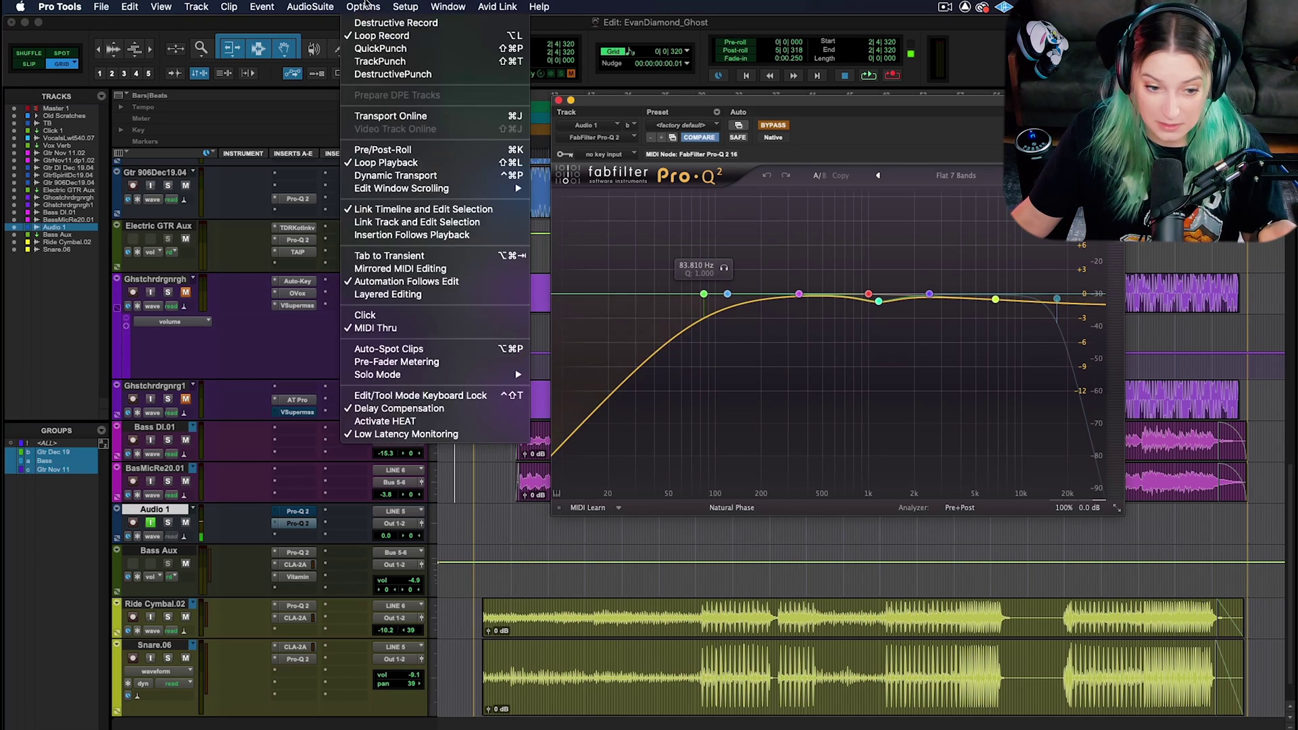
{"action": "left_click", "coordinate": [371, 436]}
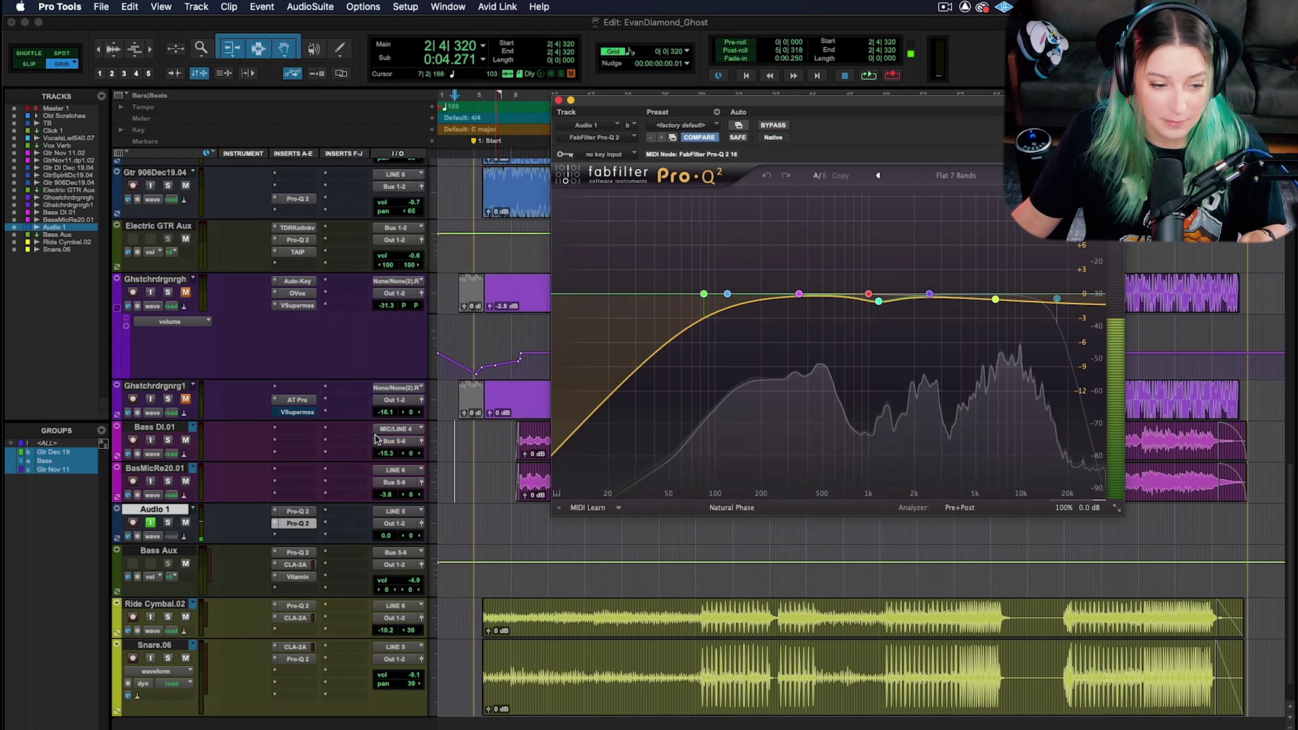
{"action": "left_click", "coordinate": [150, 522]}
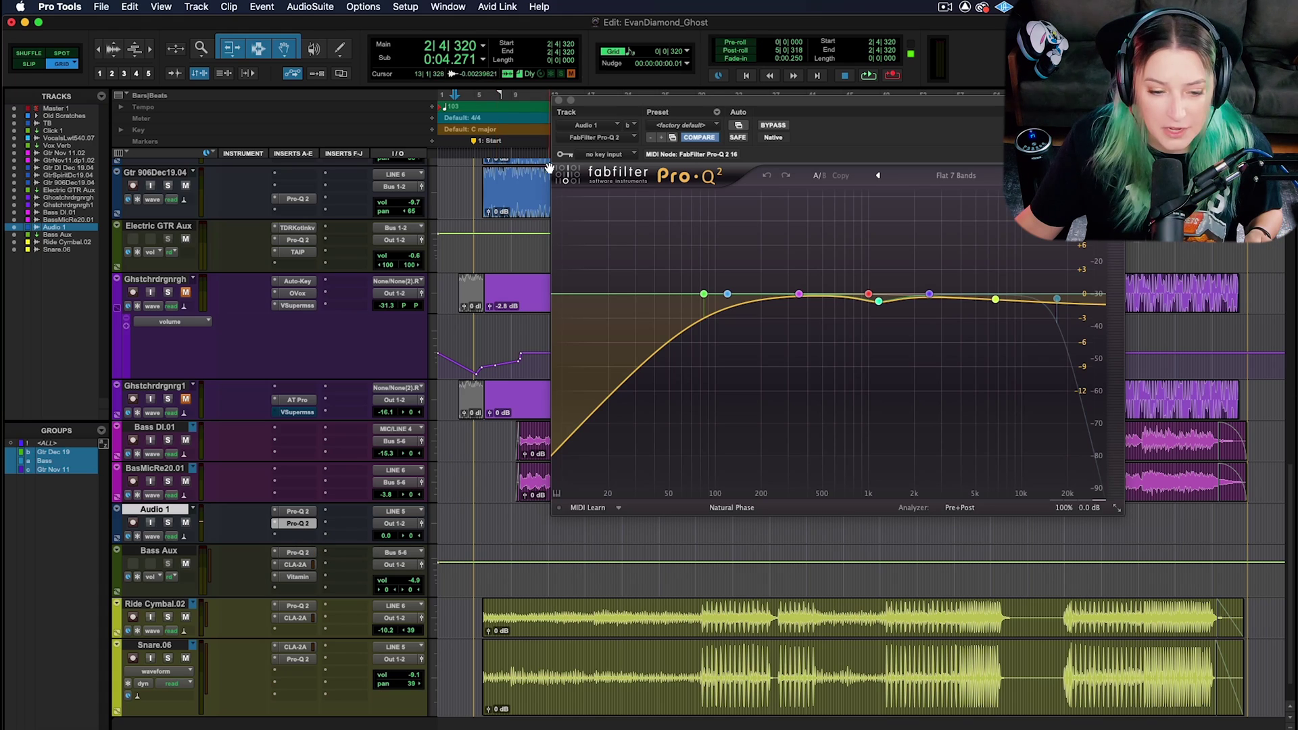
{"action": "left_click", "coordinate": [558, 100]}
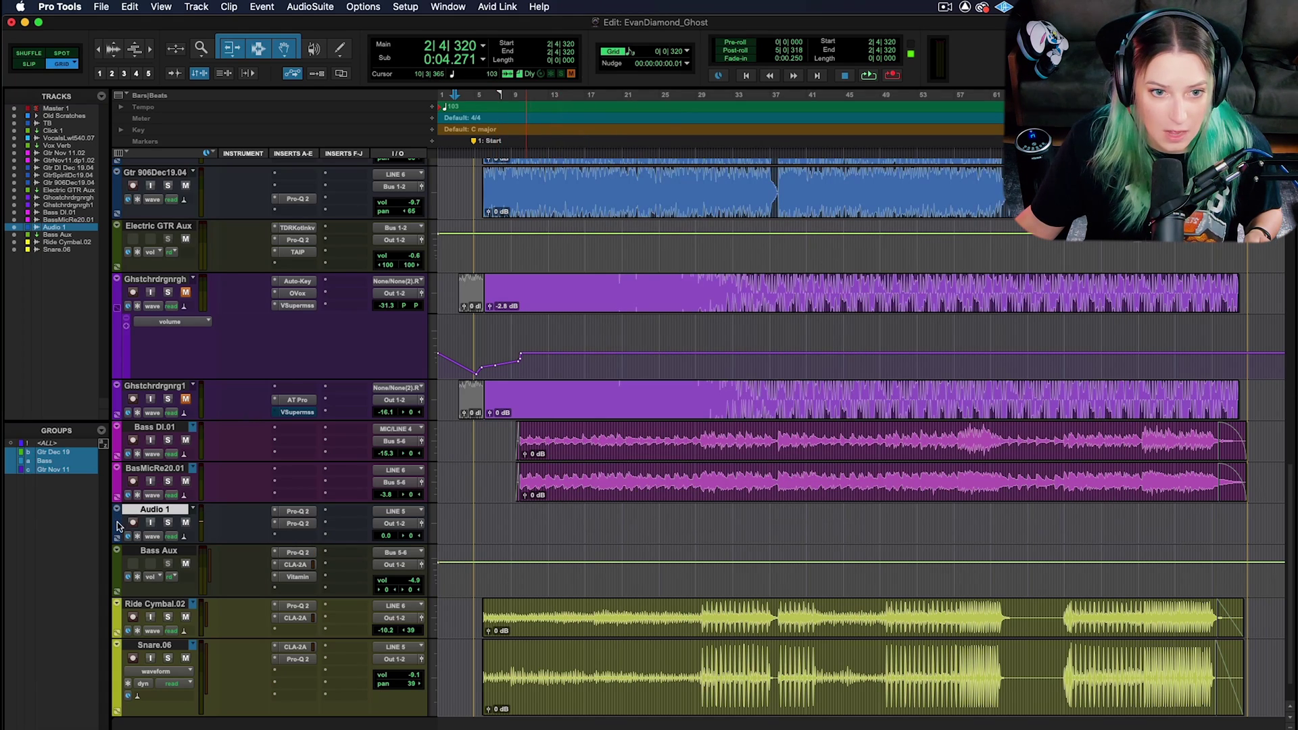
Re-enable Low Latency Monitoring and record-arm Audio 1, leaving its Pro-Q 2 inserts bypassed
{"action": "left_click", "coordinate": [369, 6]}
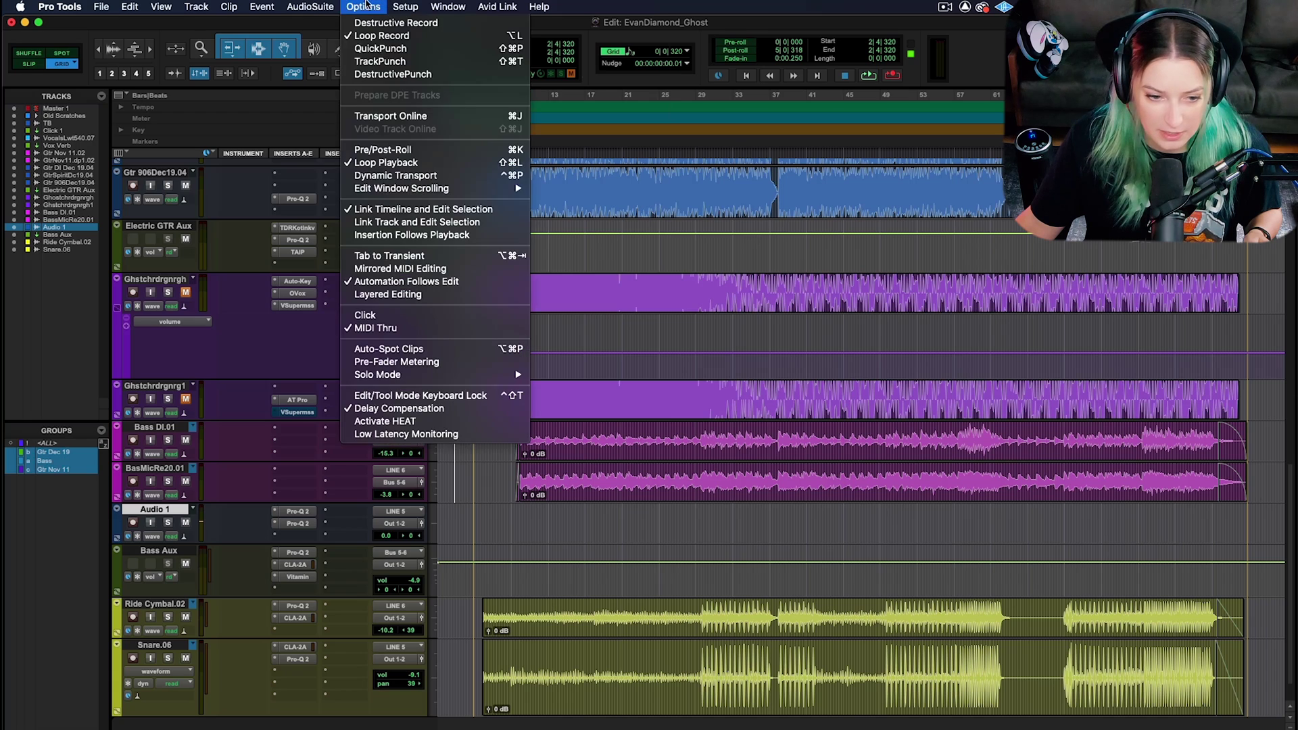
{"action": "left_click", "coordinate": [355, 434]}
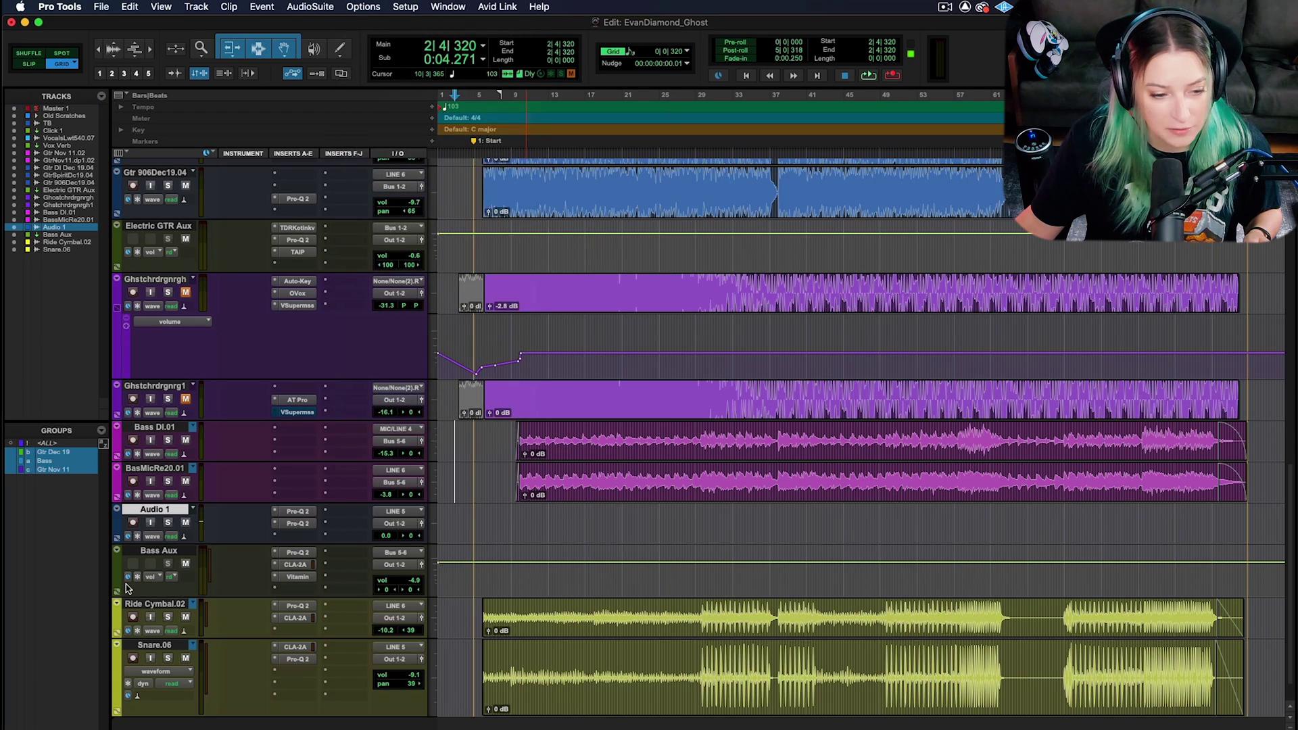
{"action": "left_click", "coordinate": [151, 523]}
{"action": "left_click", "coordinate": [132, 523]}
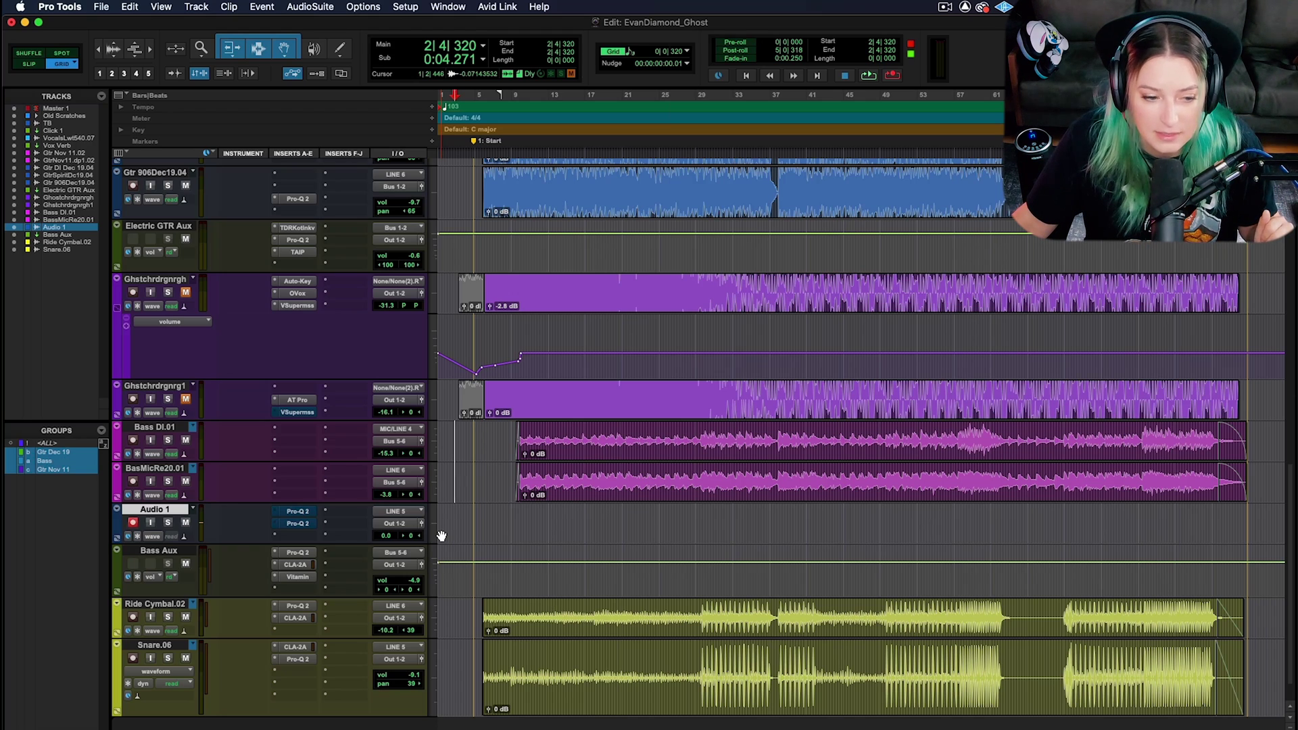
Record-arm Audio 1 with Shift+R and open Options to confirm Low Latency Monitoring is still on
{"action": "key", "text": "shift+r"}
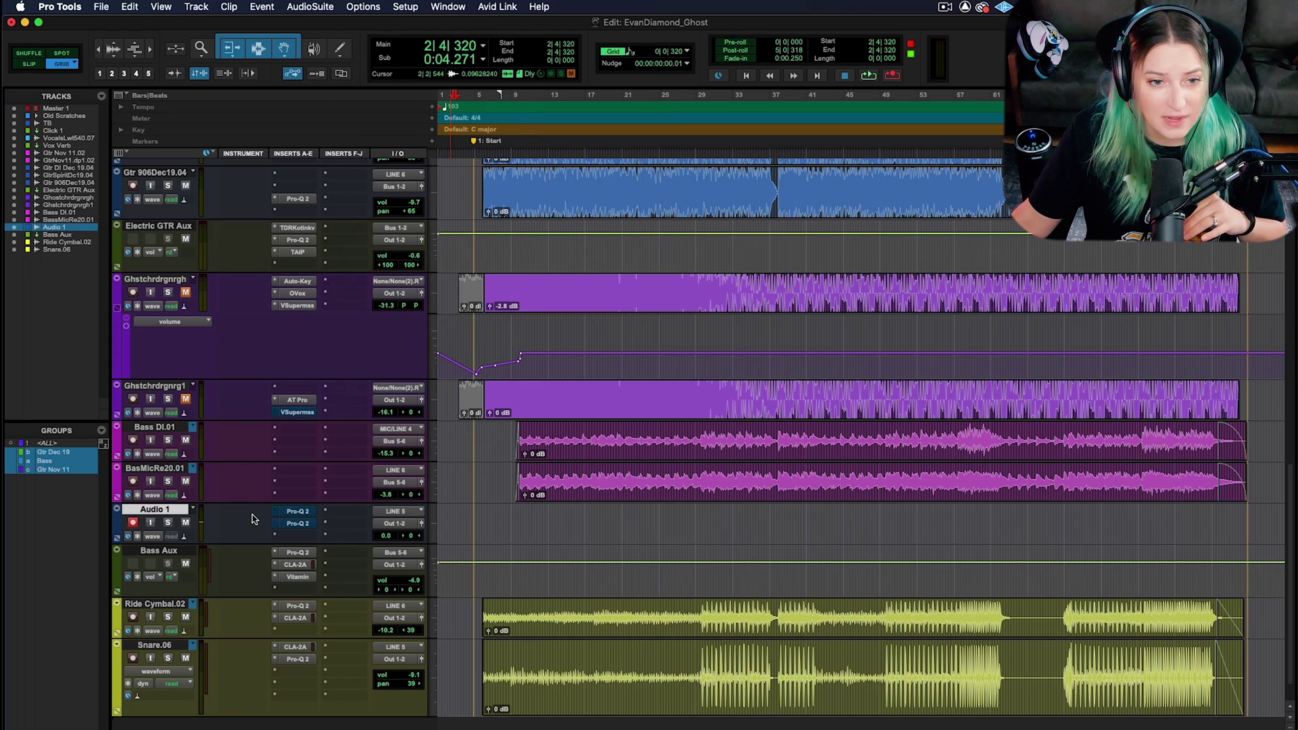
{"action": "left_click", "coordinate": [363, 6]}
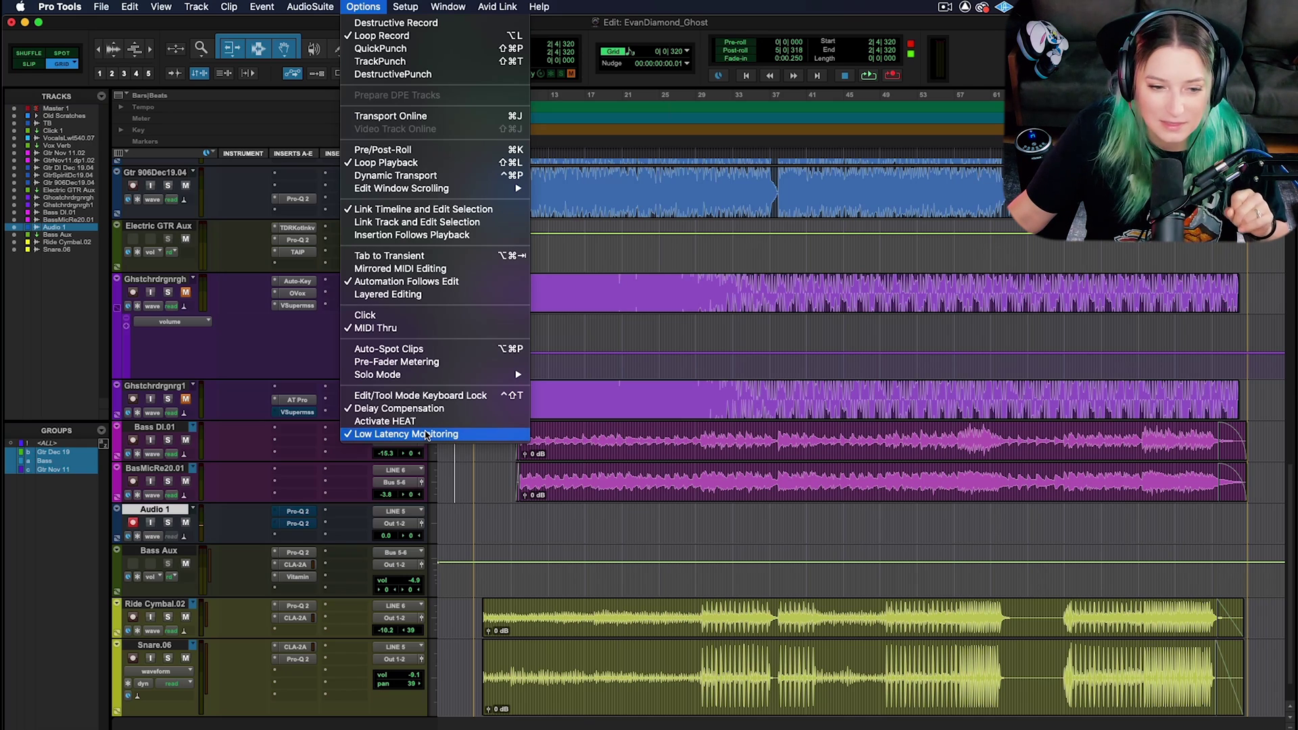
Turn off Low Latency Monitoring, disarm Audio 1, and open the Playback Engine showing a 2048-sample buffer
{"action": "left_click", "coordinate": [427, 434]}
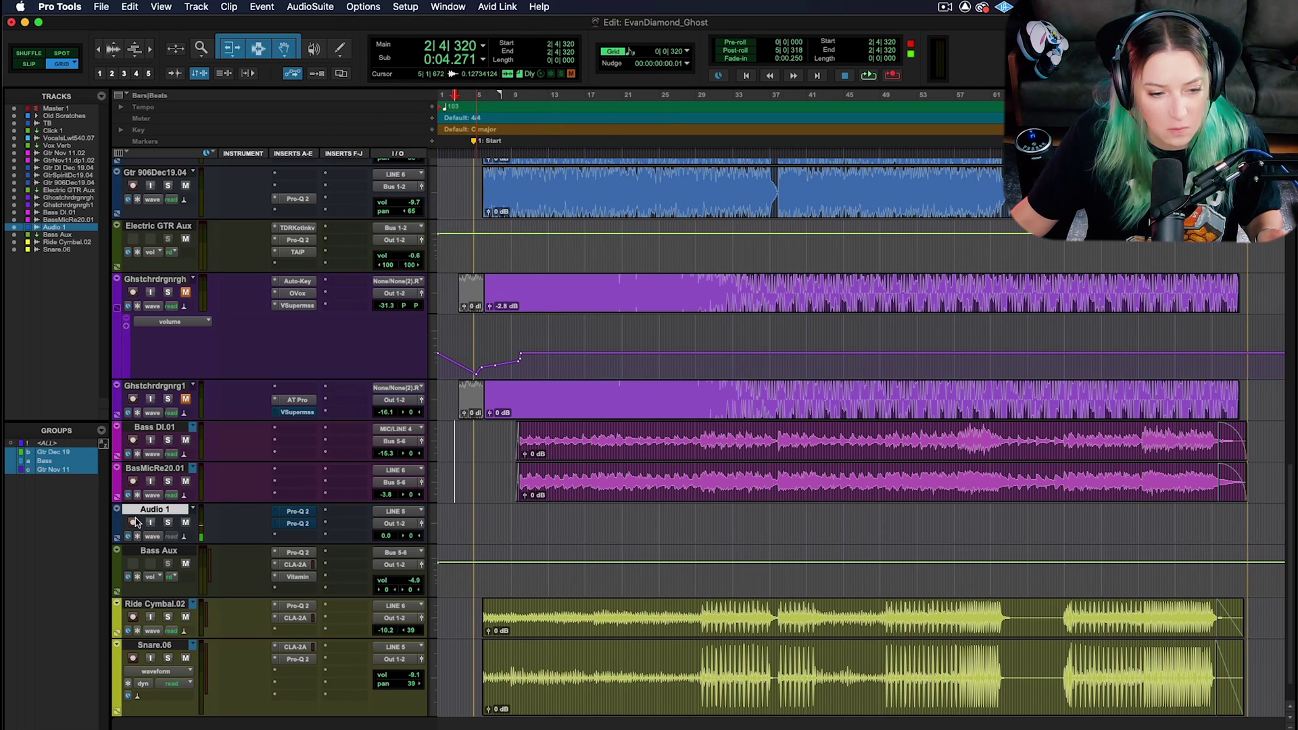
{"action": "left_click", "coordinate": [134, 522]}
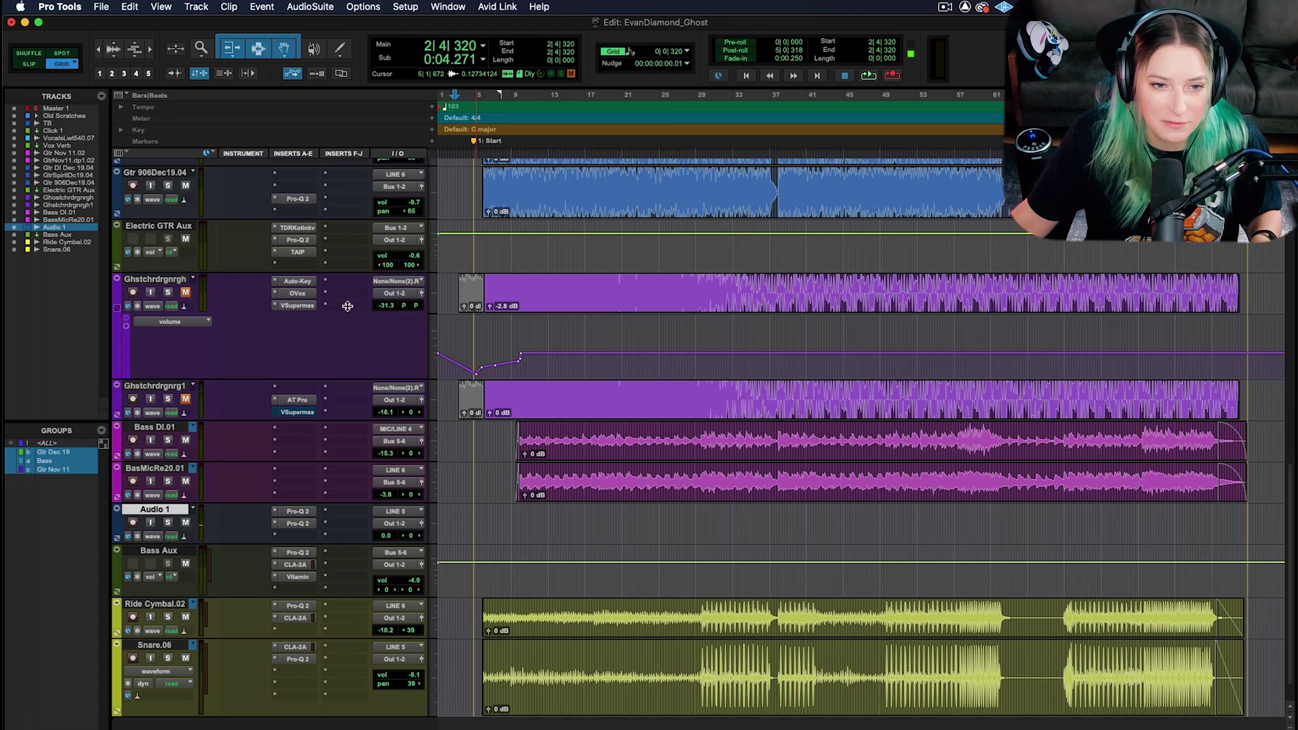
{"action": "left_click", "coordinate": [363, 7]}
{"action": "mouse_move", "coordinate": [406, 6]}
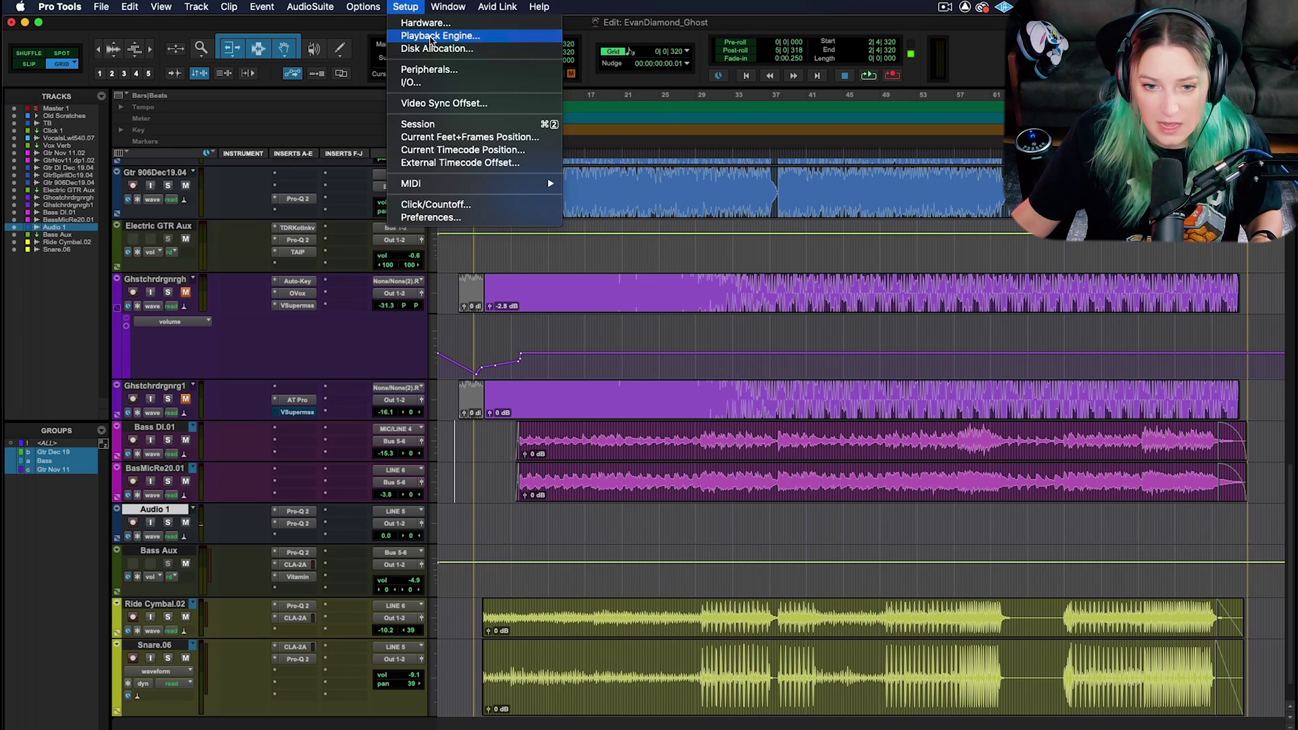
{"action": "left_click", "coordinate": [440, 36]}
Reposition the Playback Engine window, check the H/W Buffer Size choices (2048 Samples), then close it unchanged
{"action": "left_click_drag", "start_coordinate": [611, 175], "coordinate": [614, 164]}
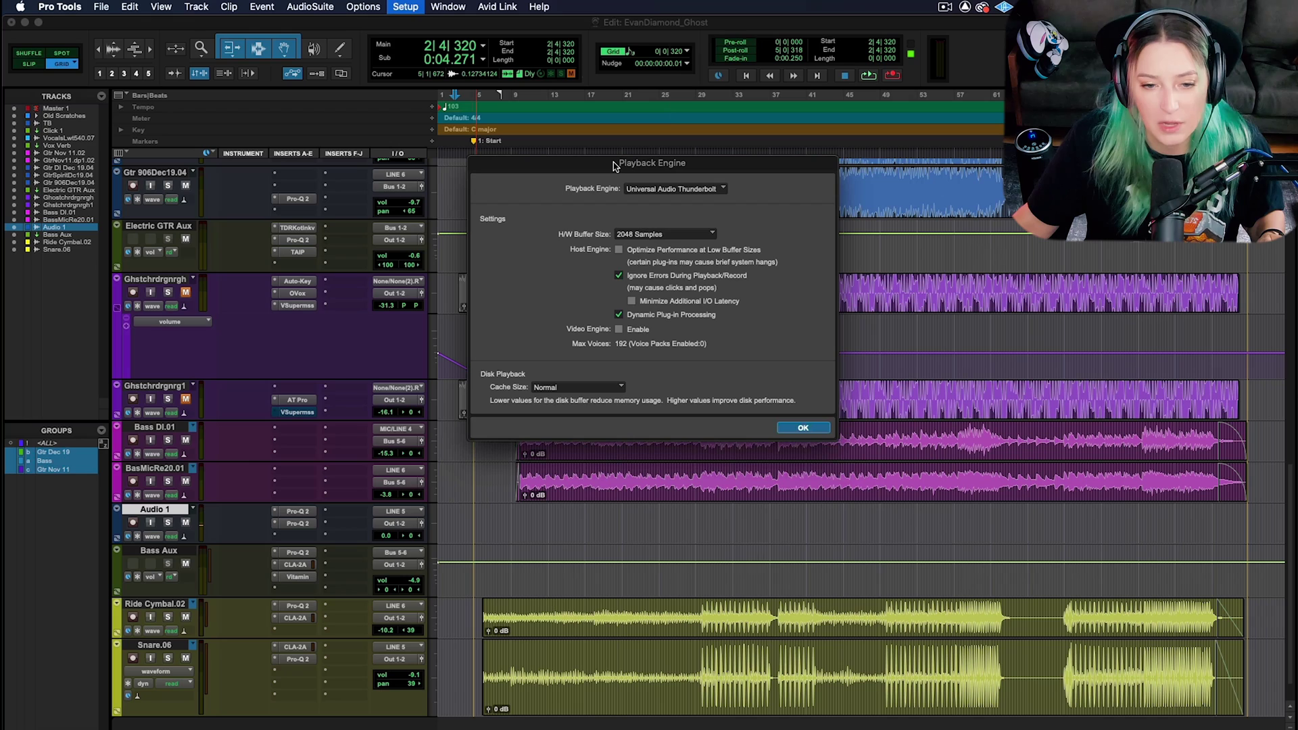
{"action": "left_click", "coordinate": [667, 237]}
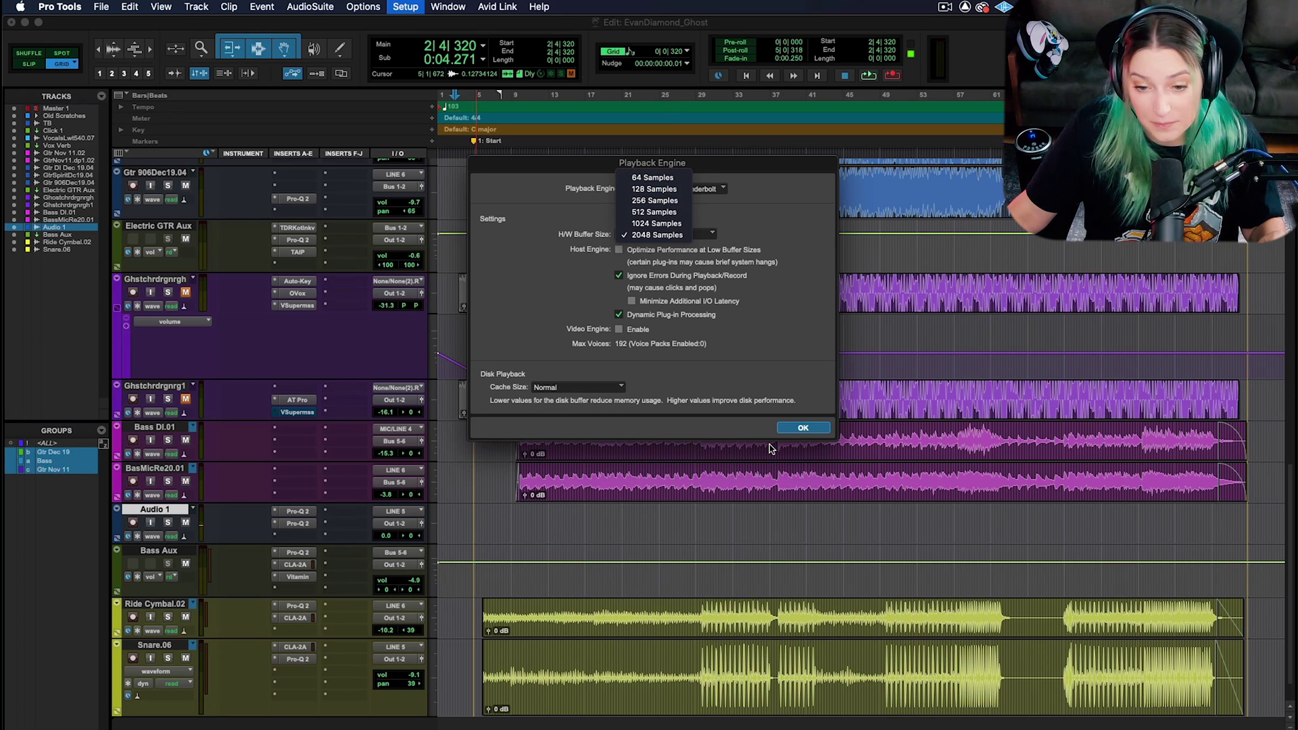
{"action": "key", "text": "Escape"}
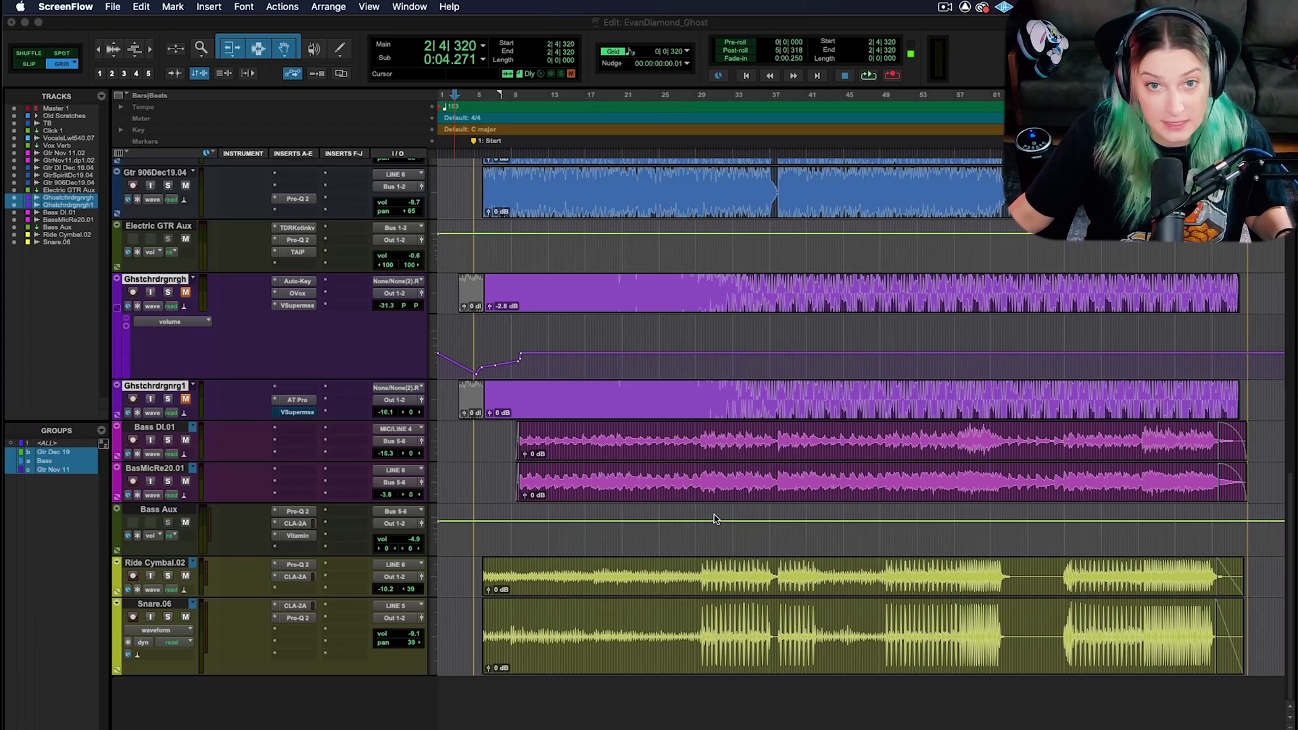
Return to the session window and start bringing back the Audio 1 track
{"action": "left_click", "coordinate": [706, 541]}
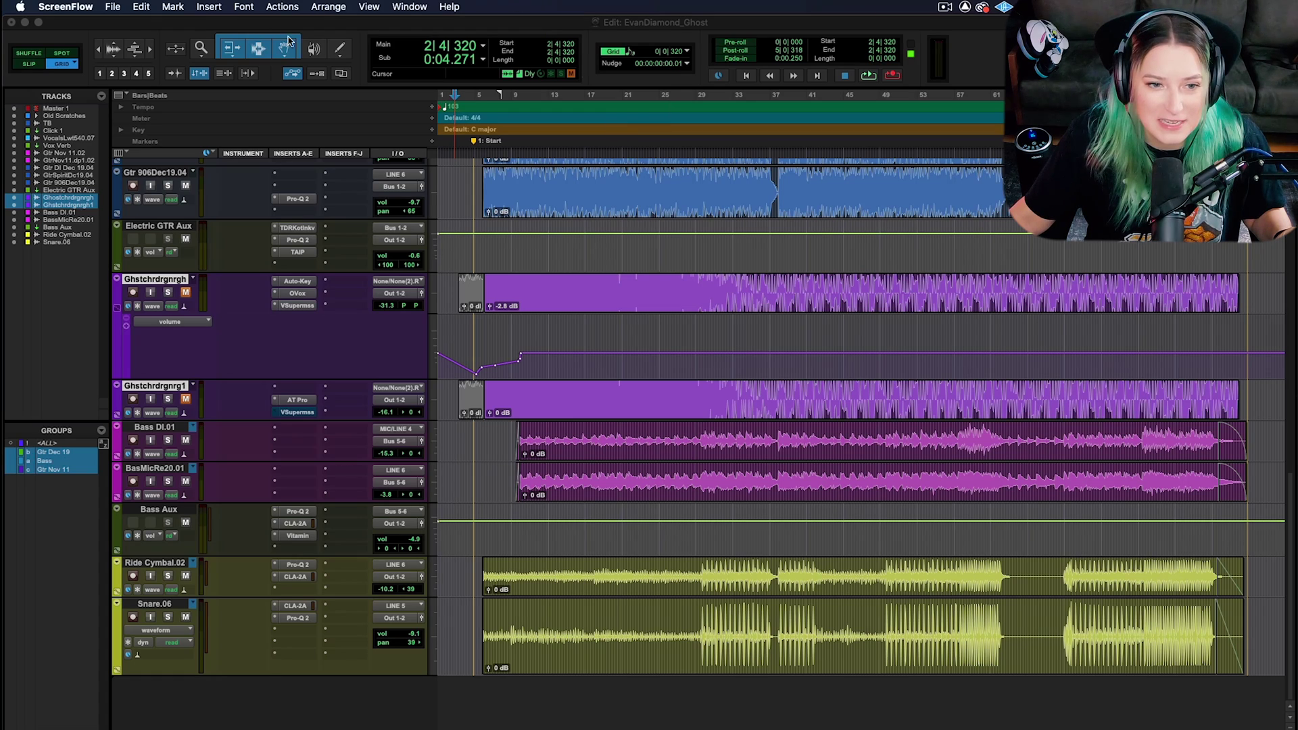
{"action": "key", "text": "super+shift+n"}
Confirm restoring Audio 1 (input LINE 5) between BasMicRe20.01 and Bass Aux
{"action": "key", "text": "Return"}
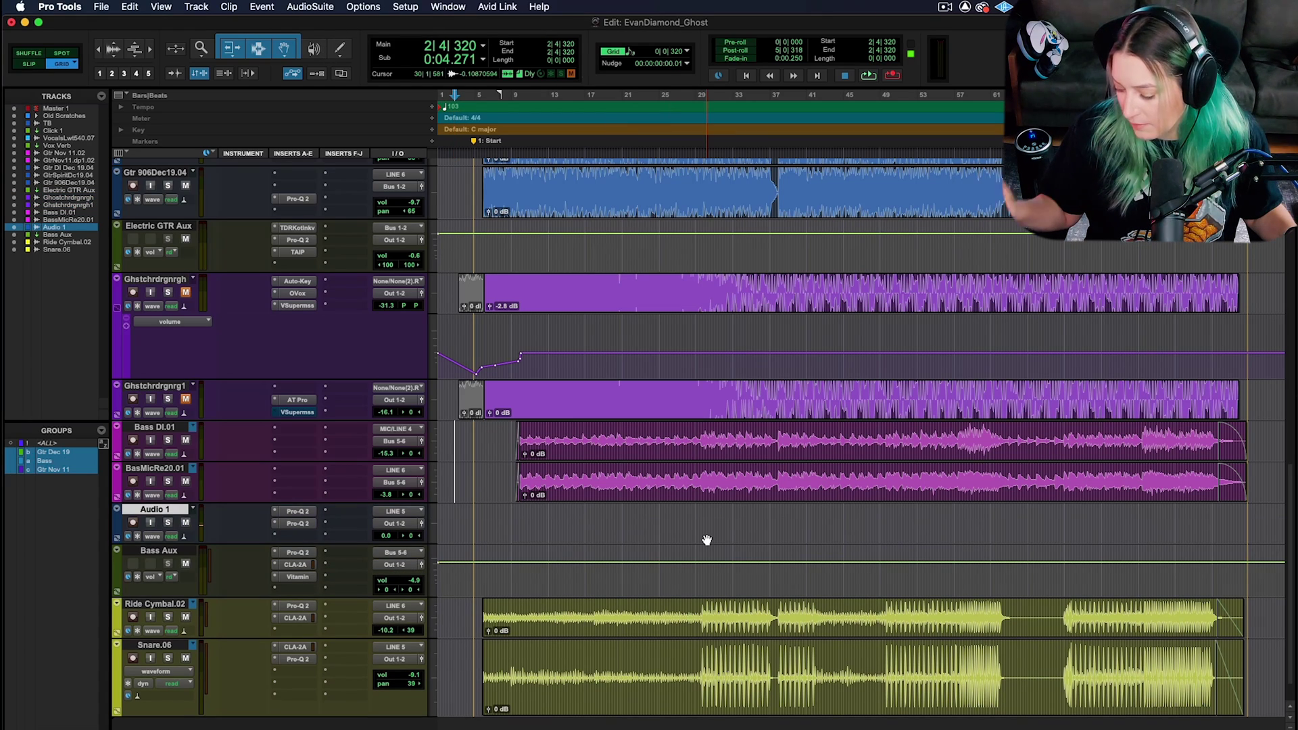